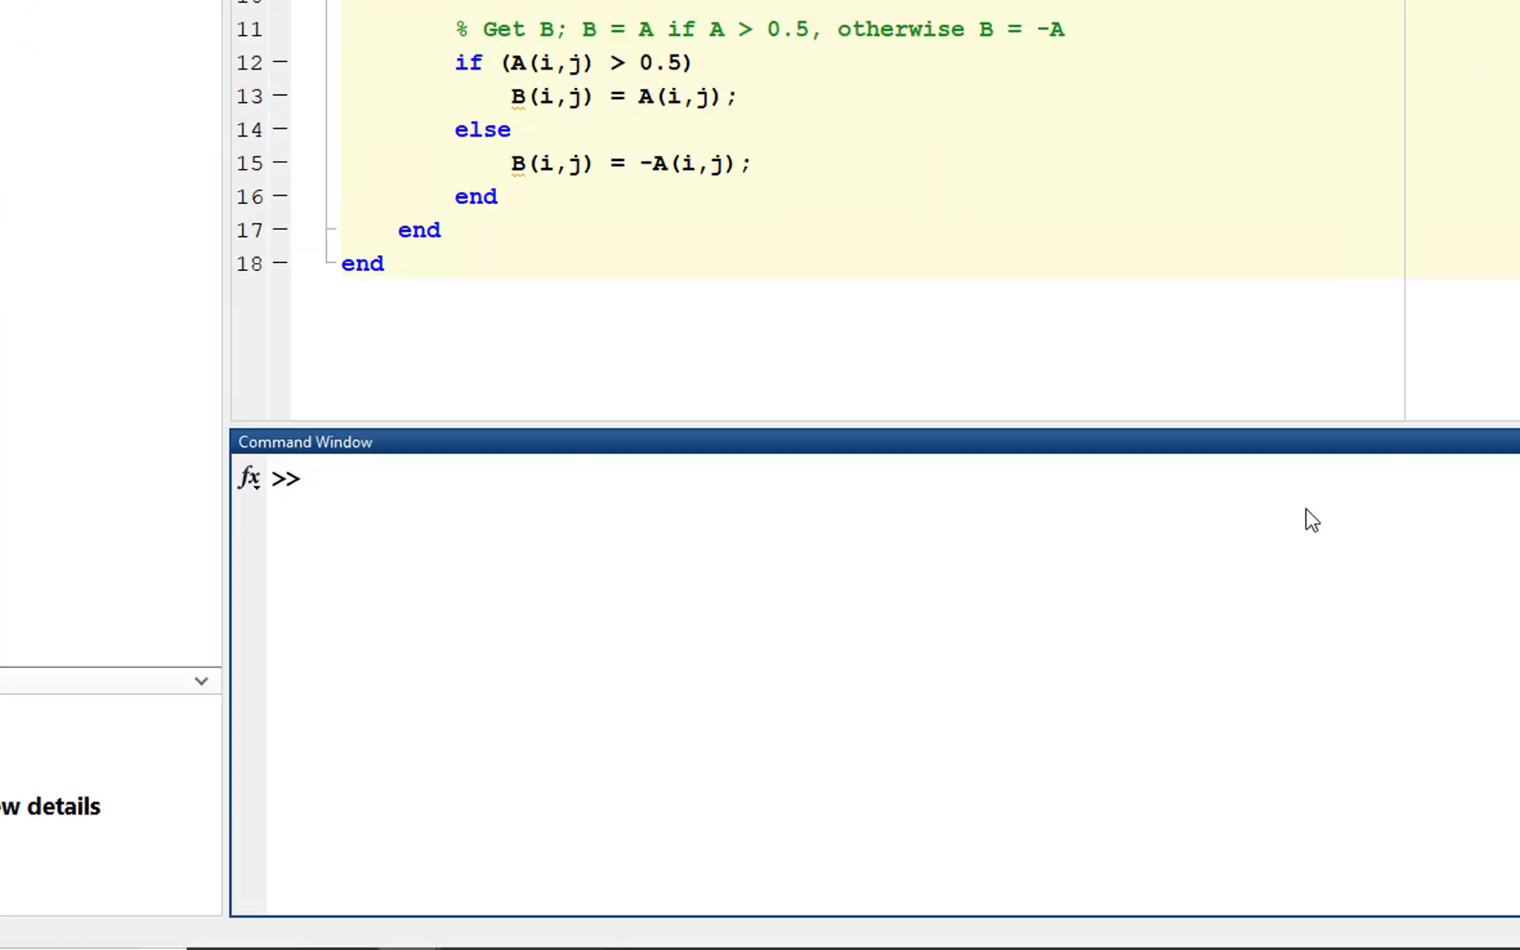
pyautogui.write('tic; ')
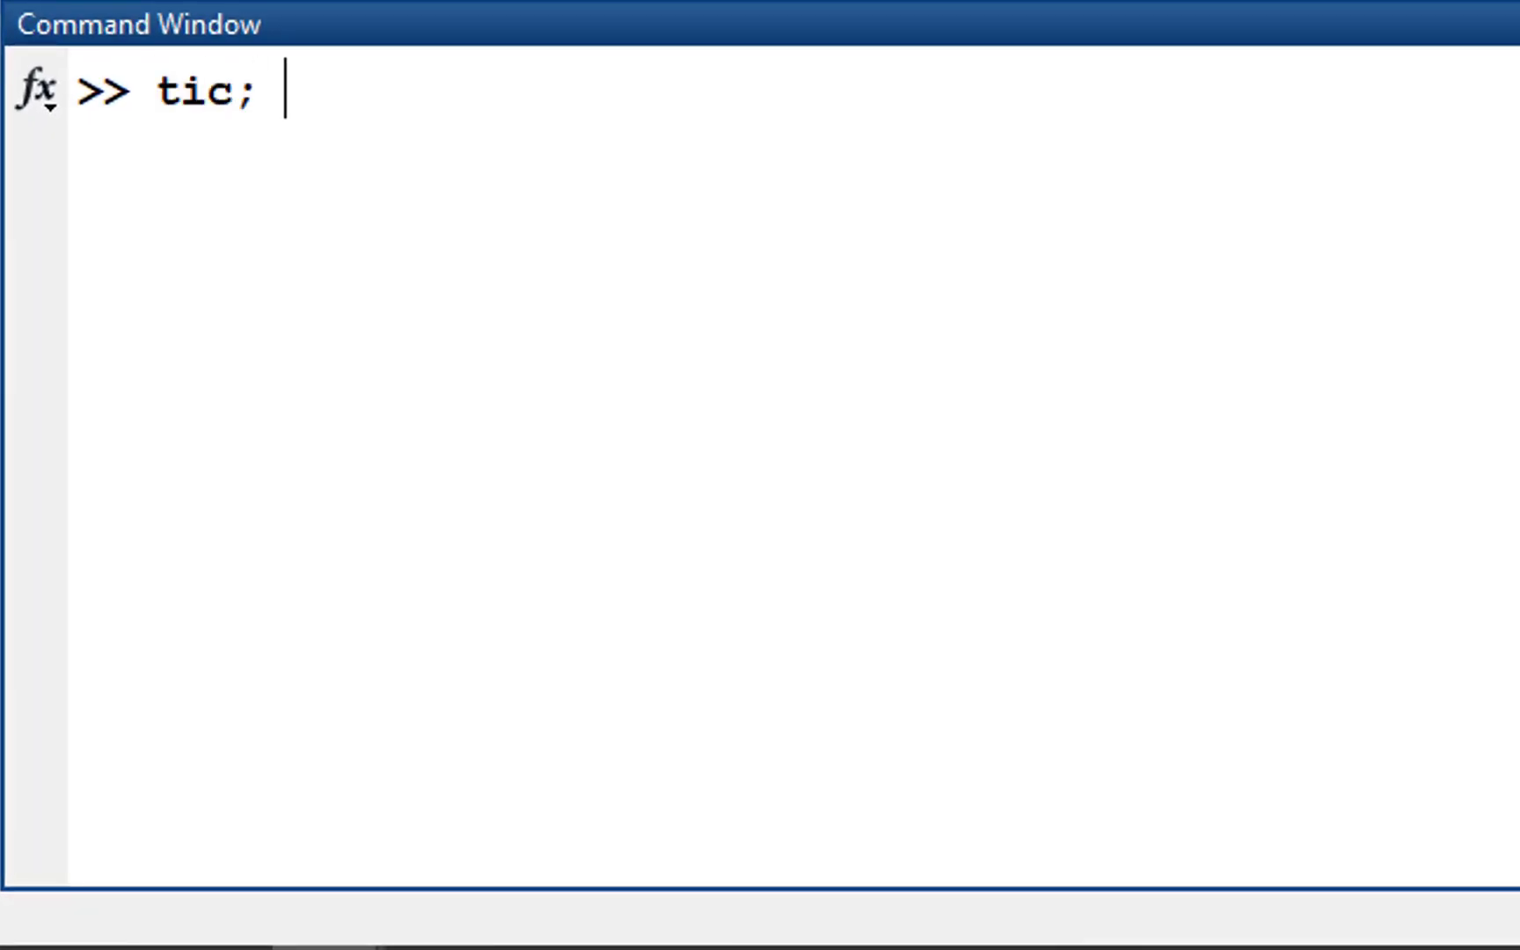
pyautogui.write('randGrid_start; toc')
# Time randGrid_start with tic/toc to build the 5000x5000 matrices A and B.
pyautogui.press('Return')
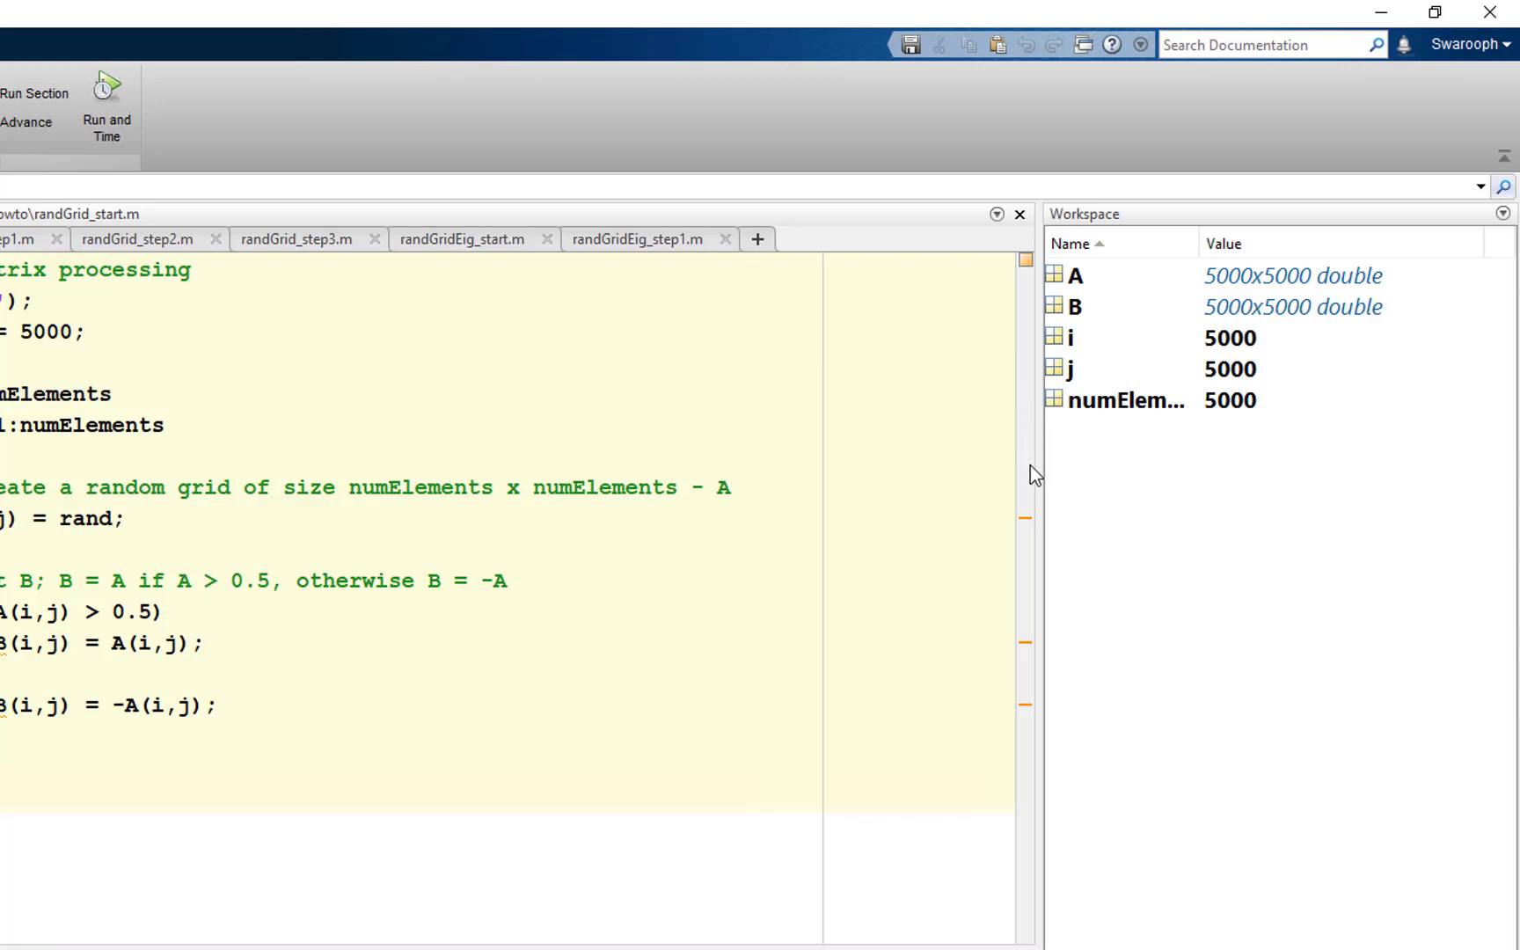
# Wait for the 91.270356-second run to finish, then focus the randGrid_start.m code.
pyautogui.click(1028, 520)
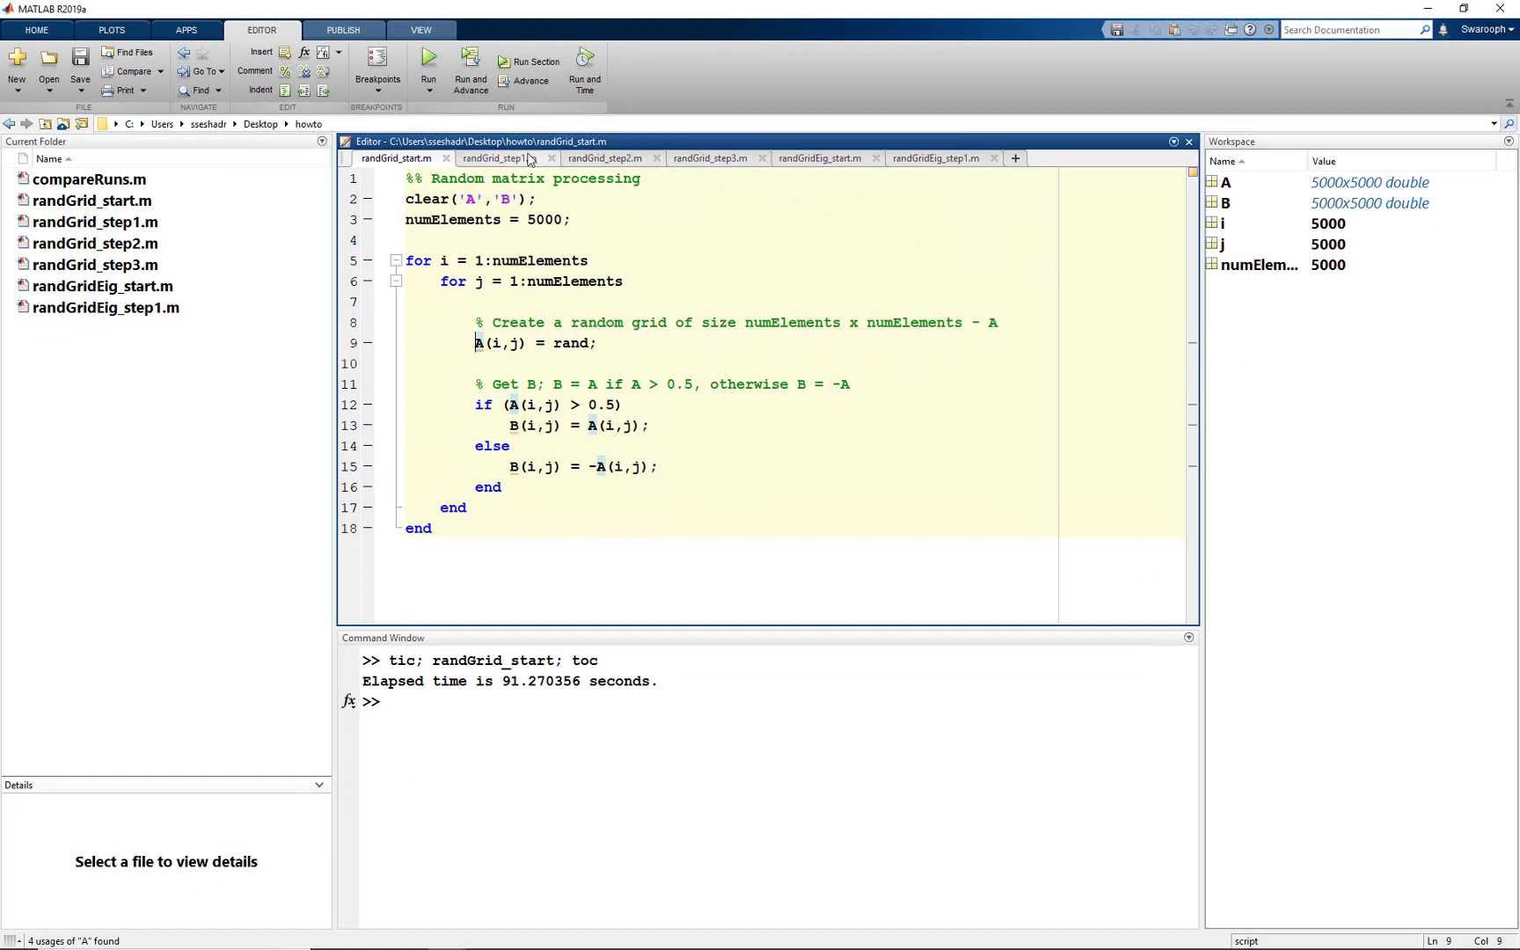
# Open the preallocated randGrid_step1.m and time it with the recalled tic/toc command: 1.146701 seconds.
pyautogui.click(526, 163)
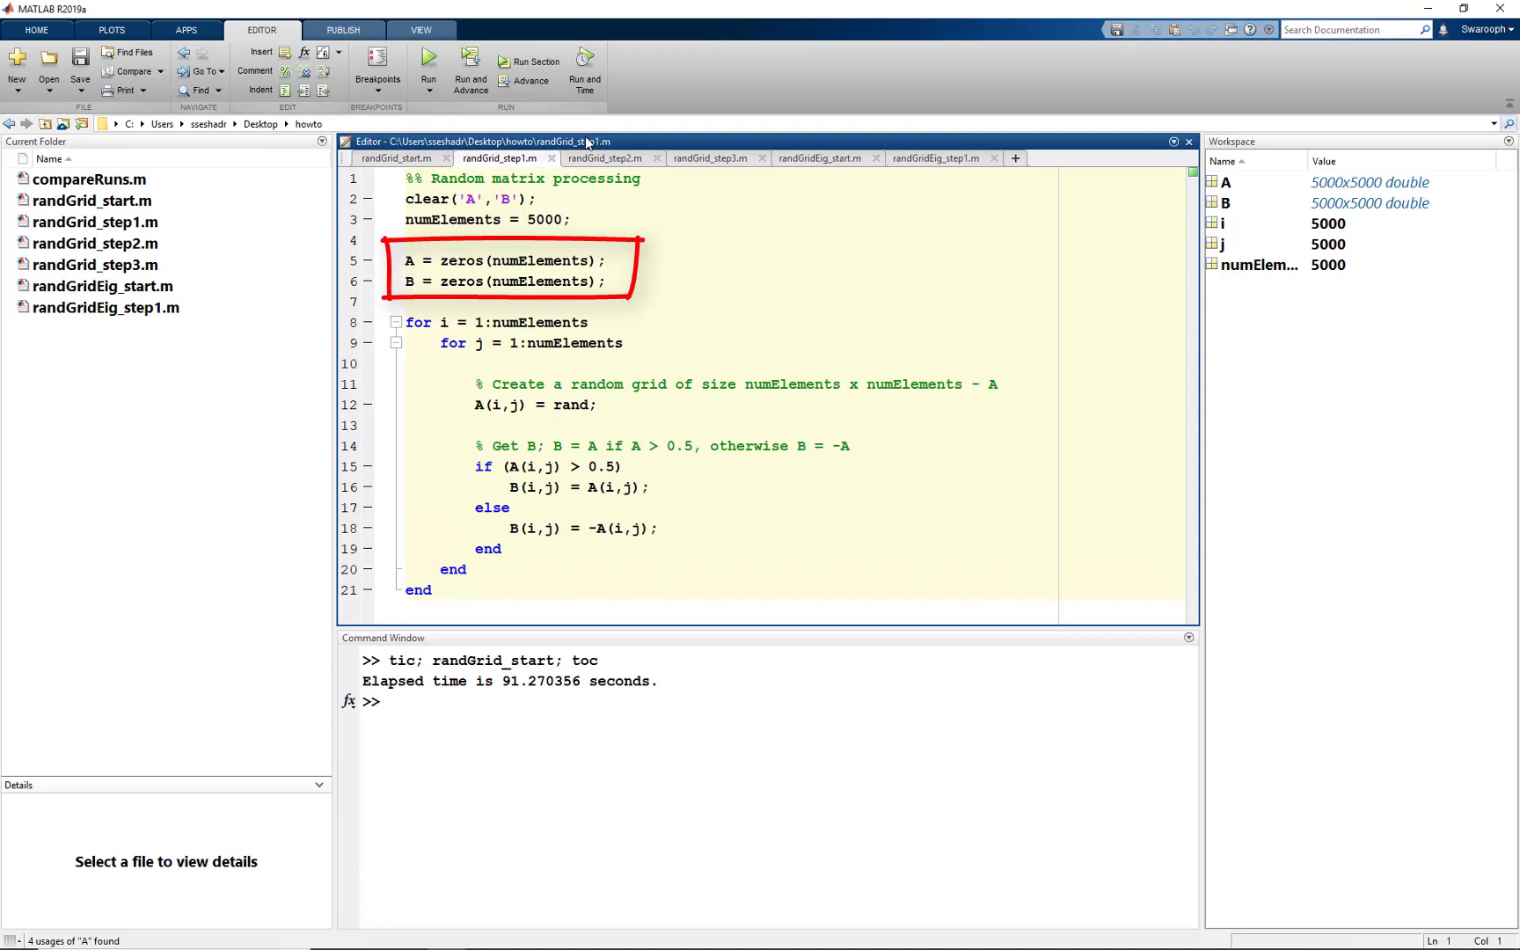
pyautogui.click(741, 794)
pyautogui.press('Up')
pyautogui.press('Left')
pyautogui.press('Left')
pyautogui.press('Left')
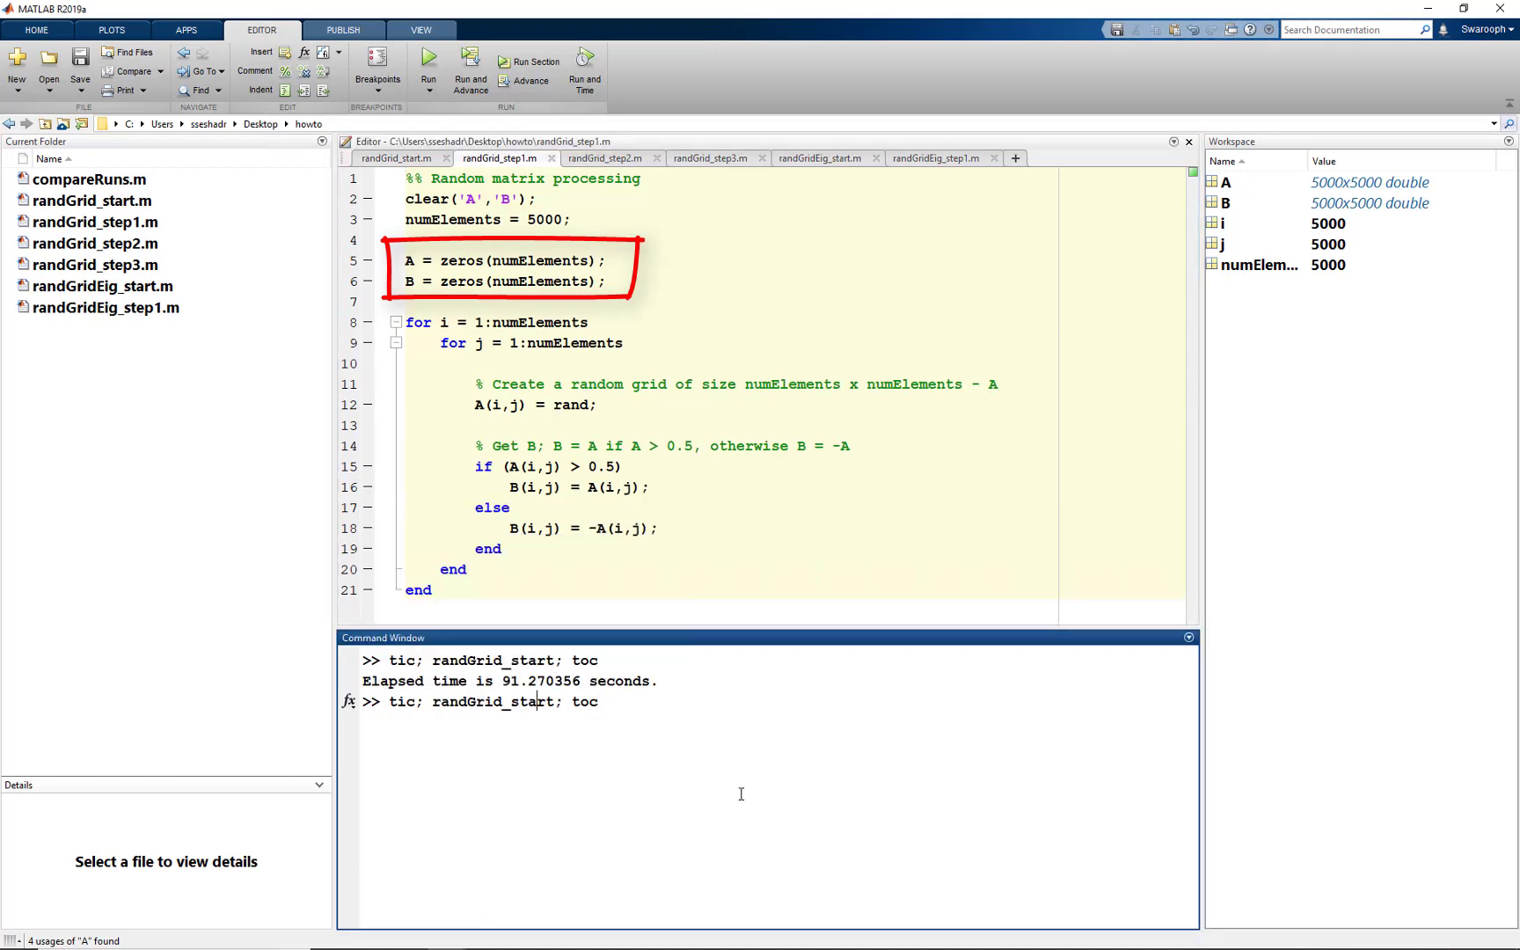
pyautogui.press('BackSpace')
pyautogui.press('BackSpace')
pyautogui.press('BackSpace')
pyautogui.write('ep1')
pyautogui.press('Return')
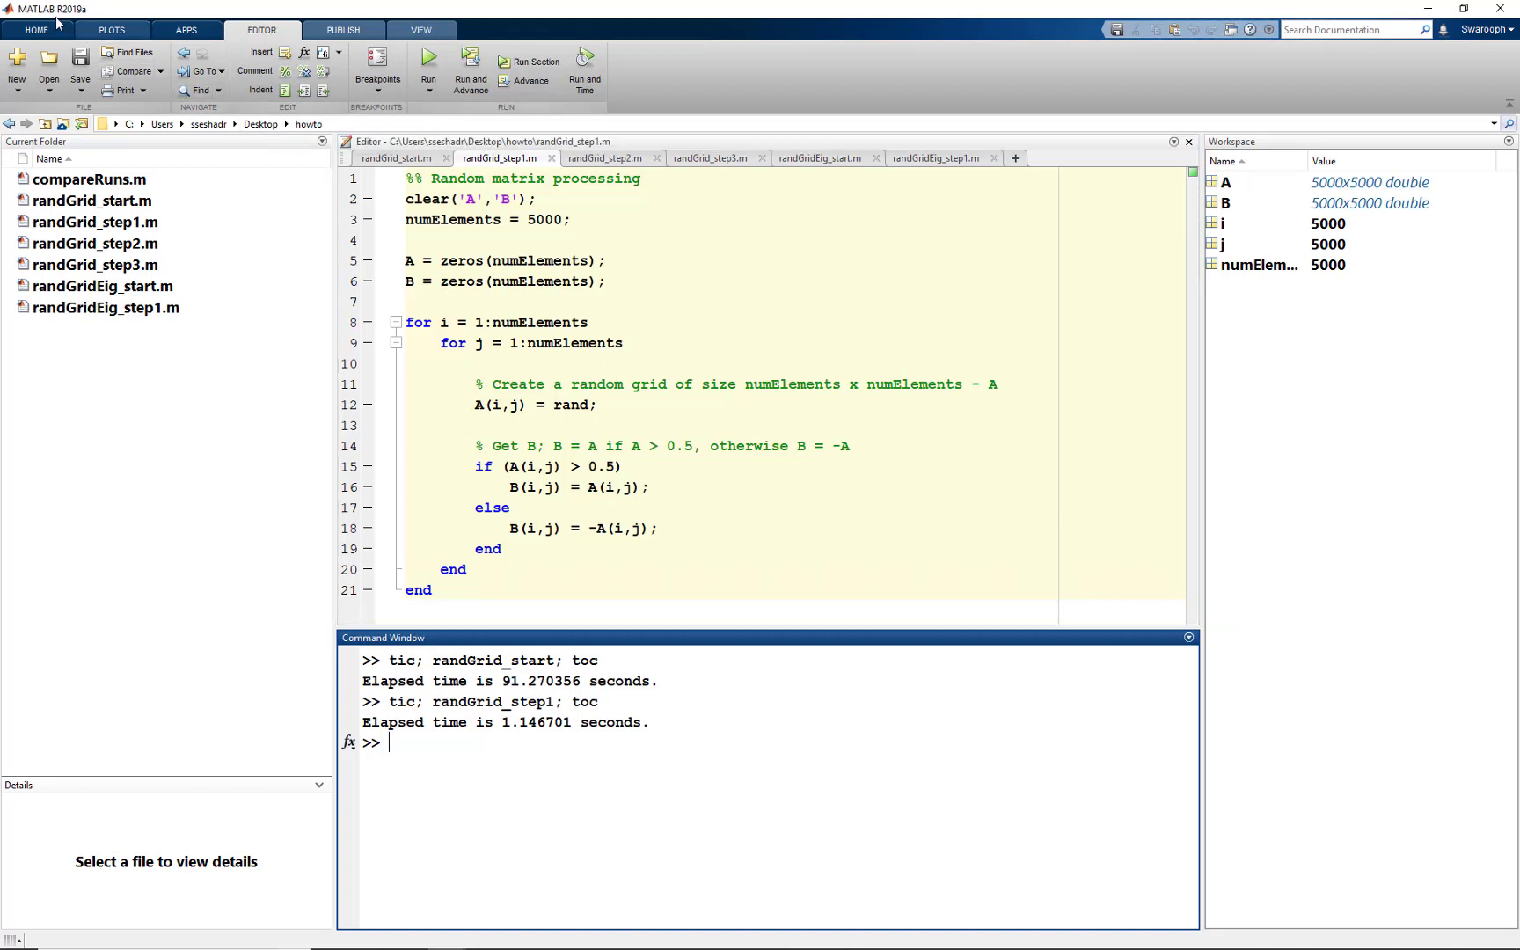
# Profile randGrid_step1 with Run and Time, giving a 6.468 s total.
pyautogui.click(56, 27)
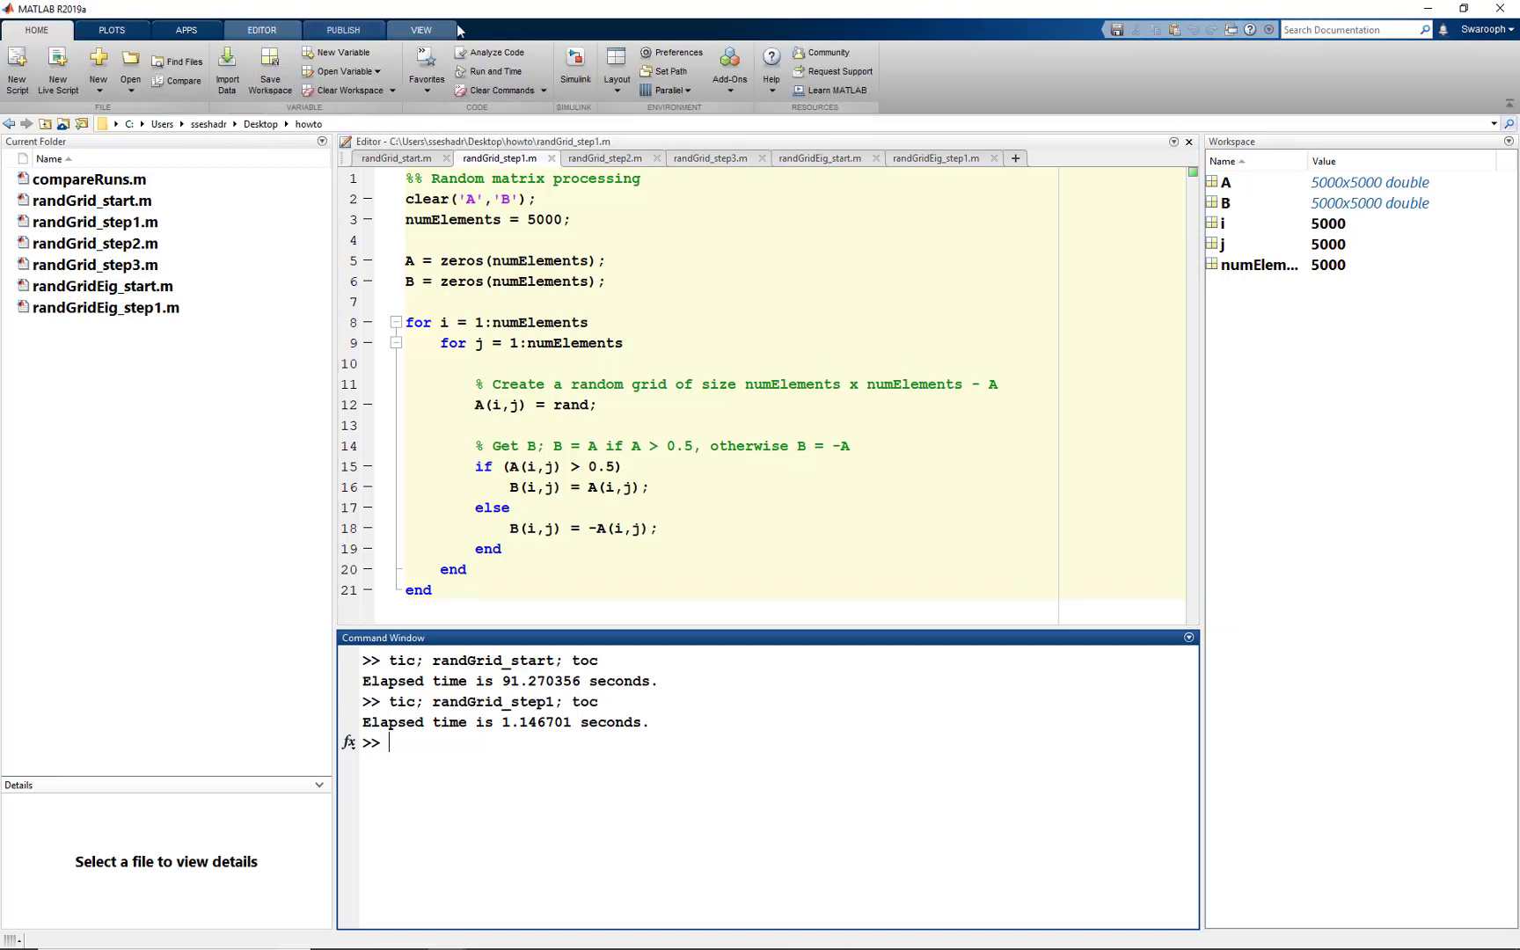
pyautogui.click(513, 72)
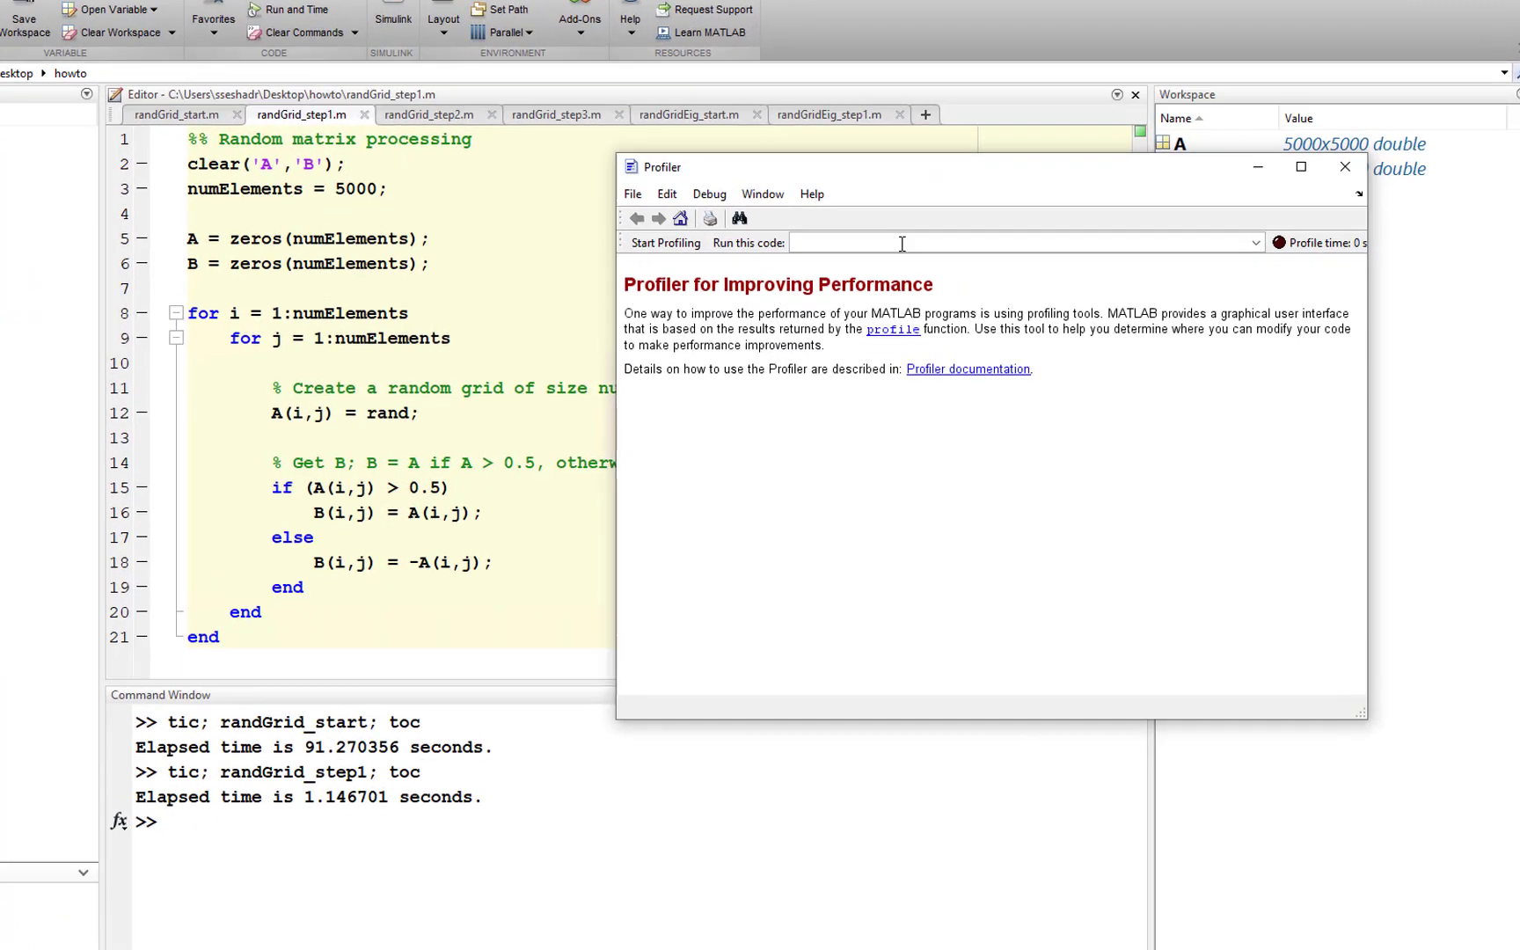
pyautogui.write('randGr')
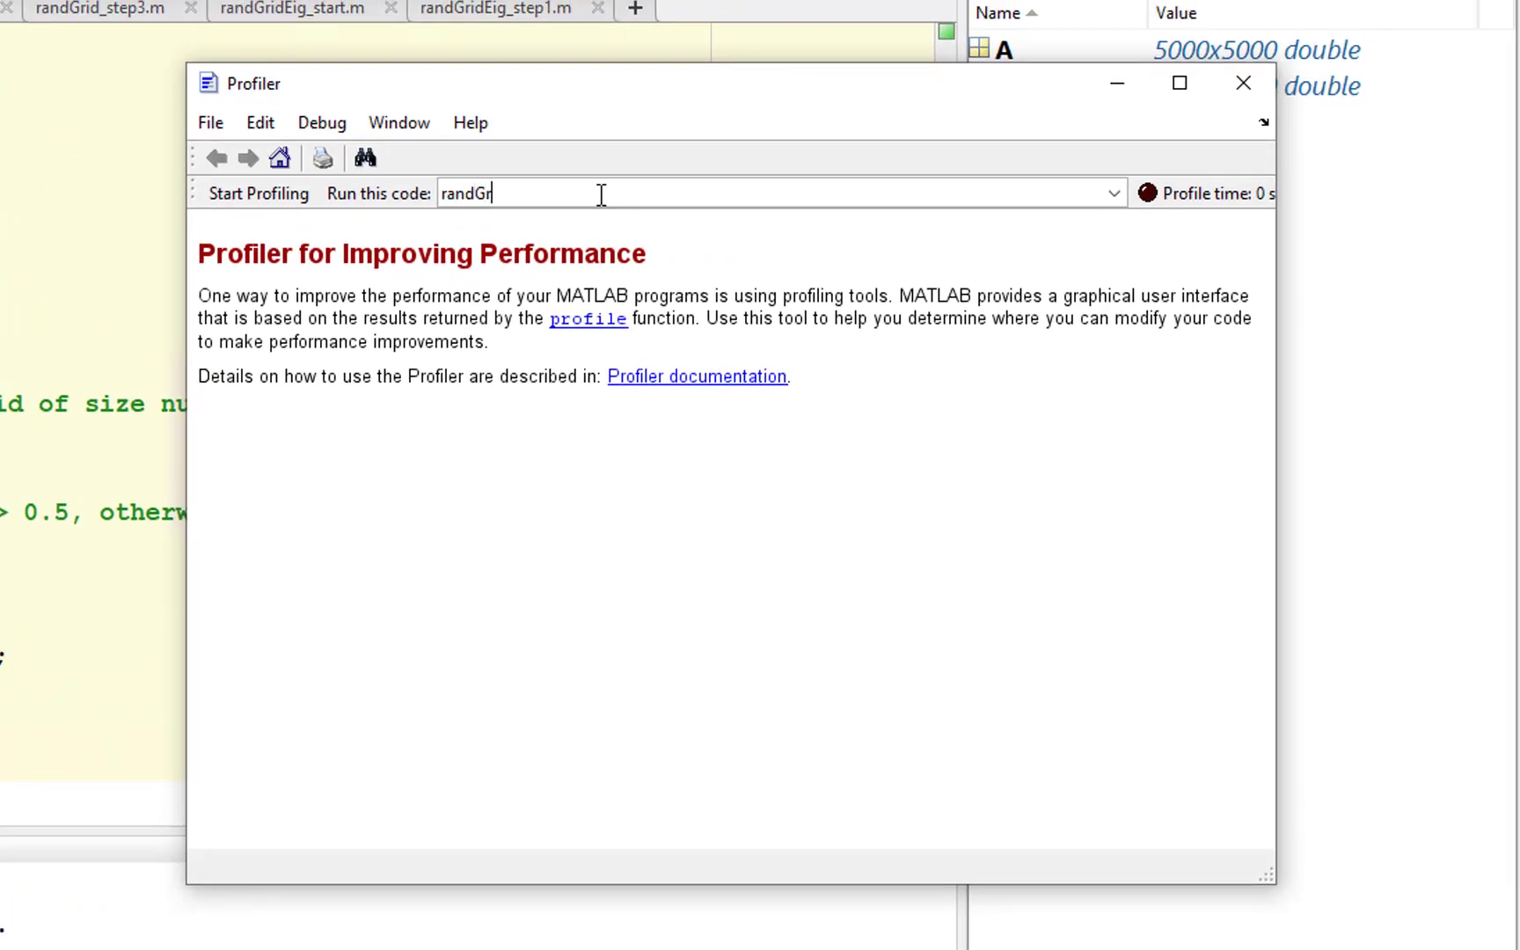
pyautogui.write('id_step1')
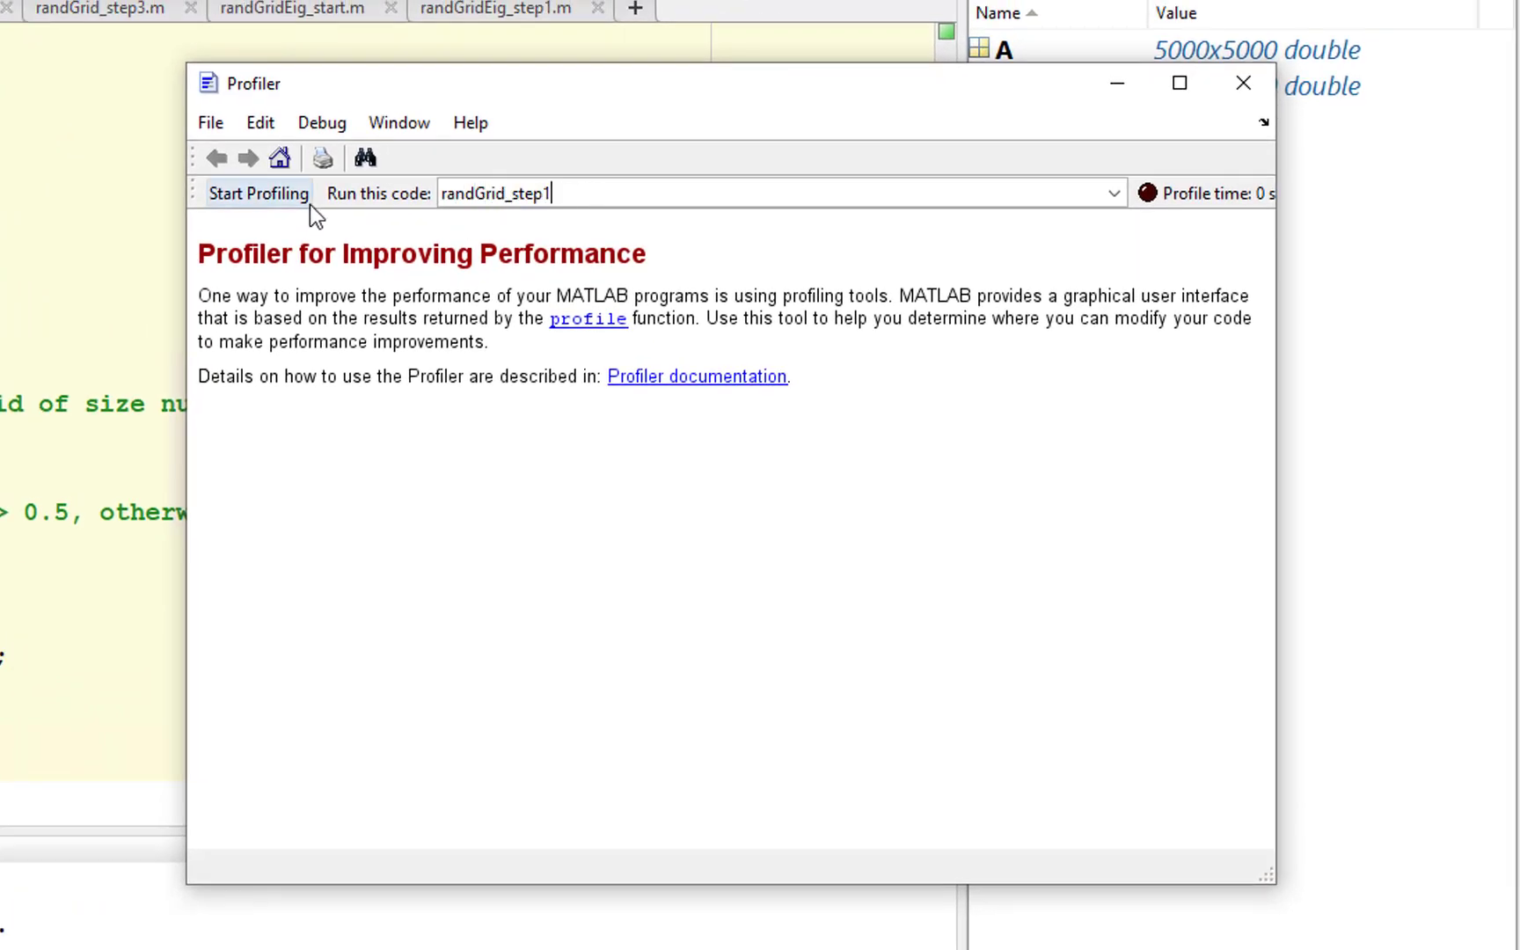
pyautogui.click(295, 198)
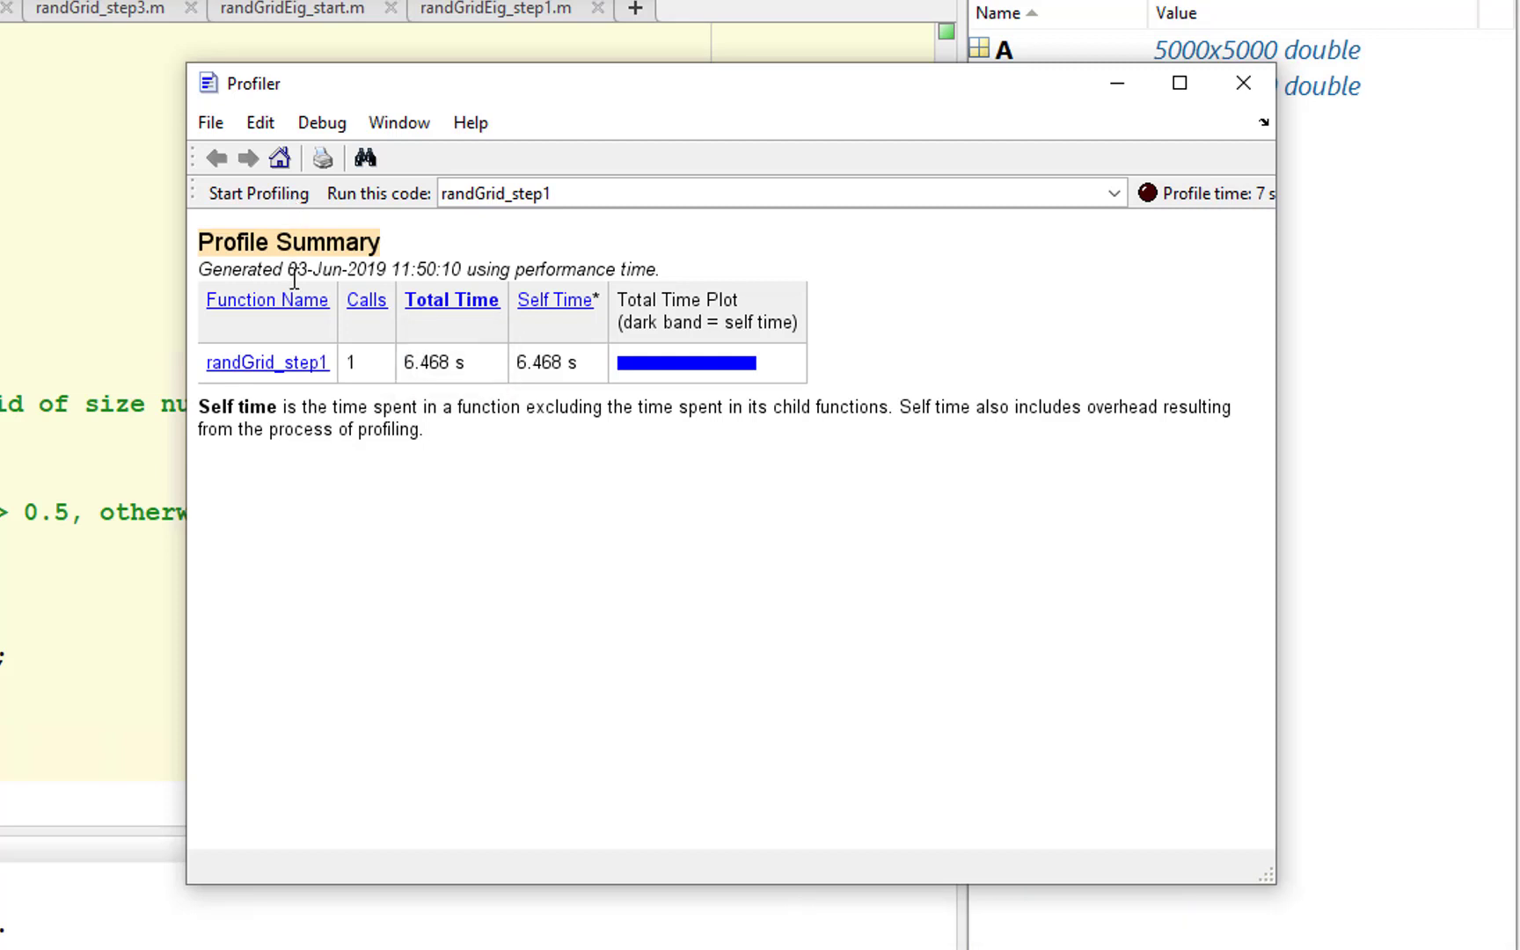
# Open randGrid_step1's detailed profile report, then view randGrid_step2.m with A = rand(numElements).
pyautogui.click(290, 366)
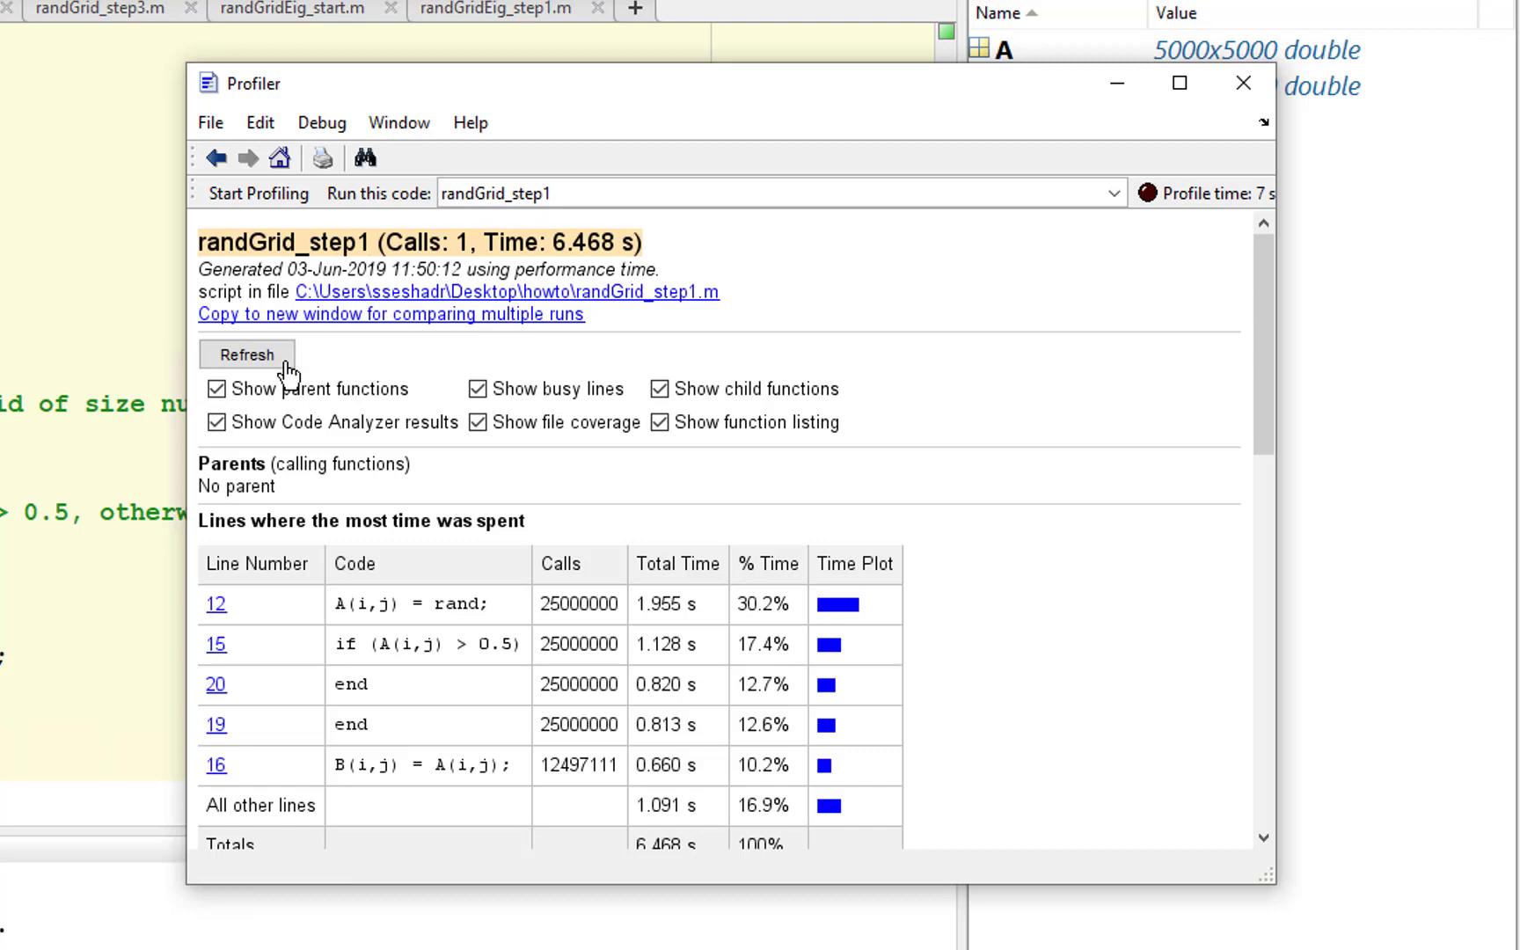
pyautogui.scroll(-5, 285, 369)
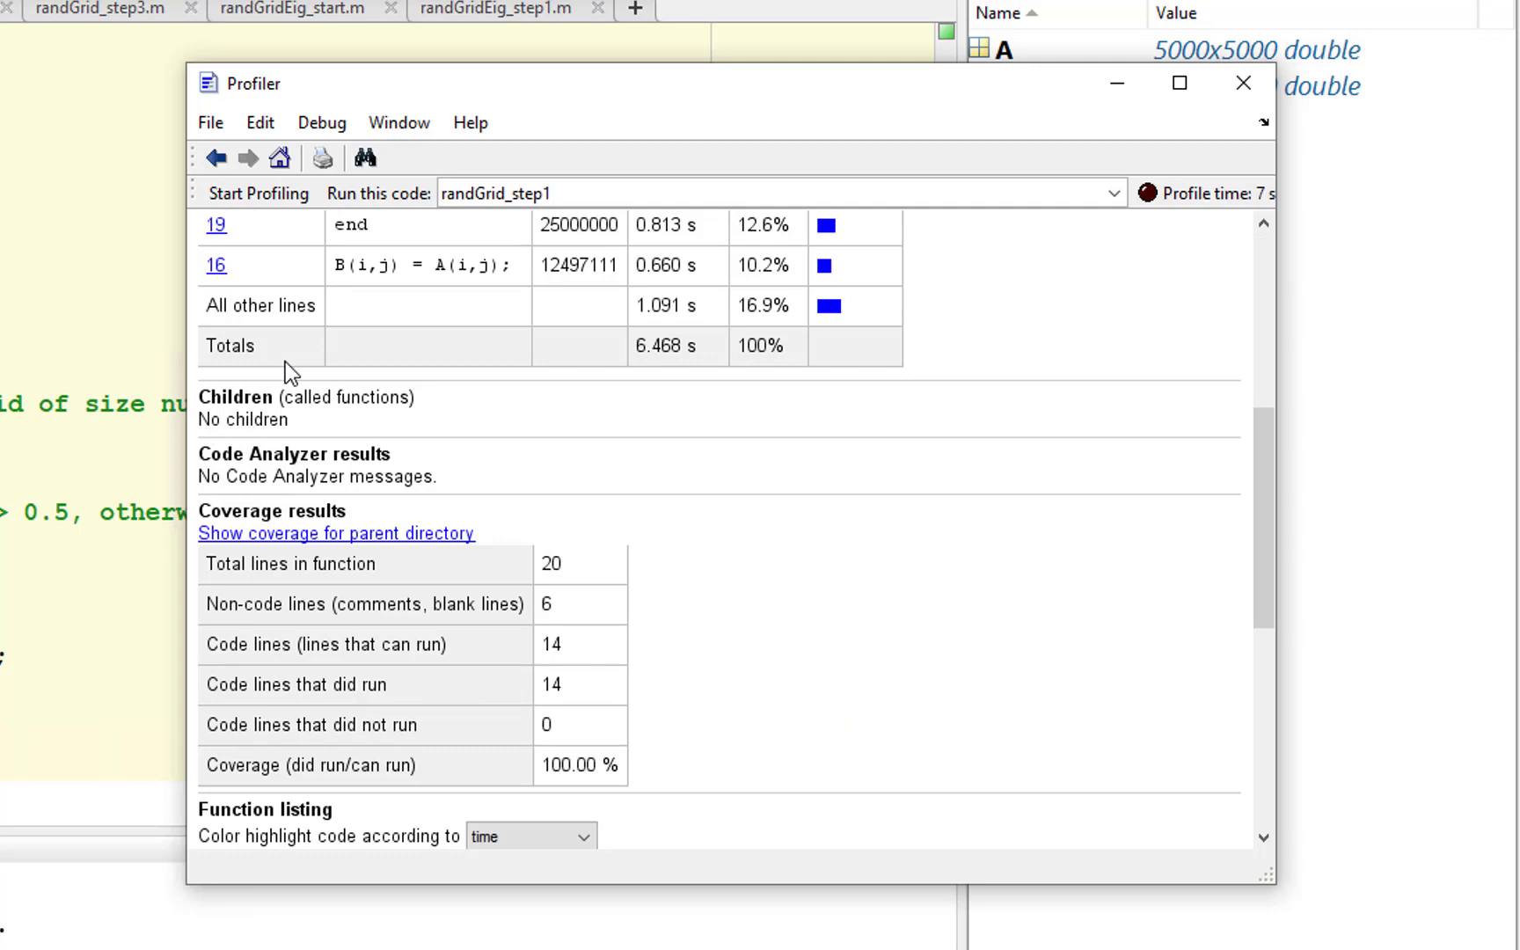
pyautogui.scroll(-5, 290, 373)
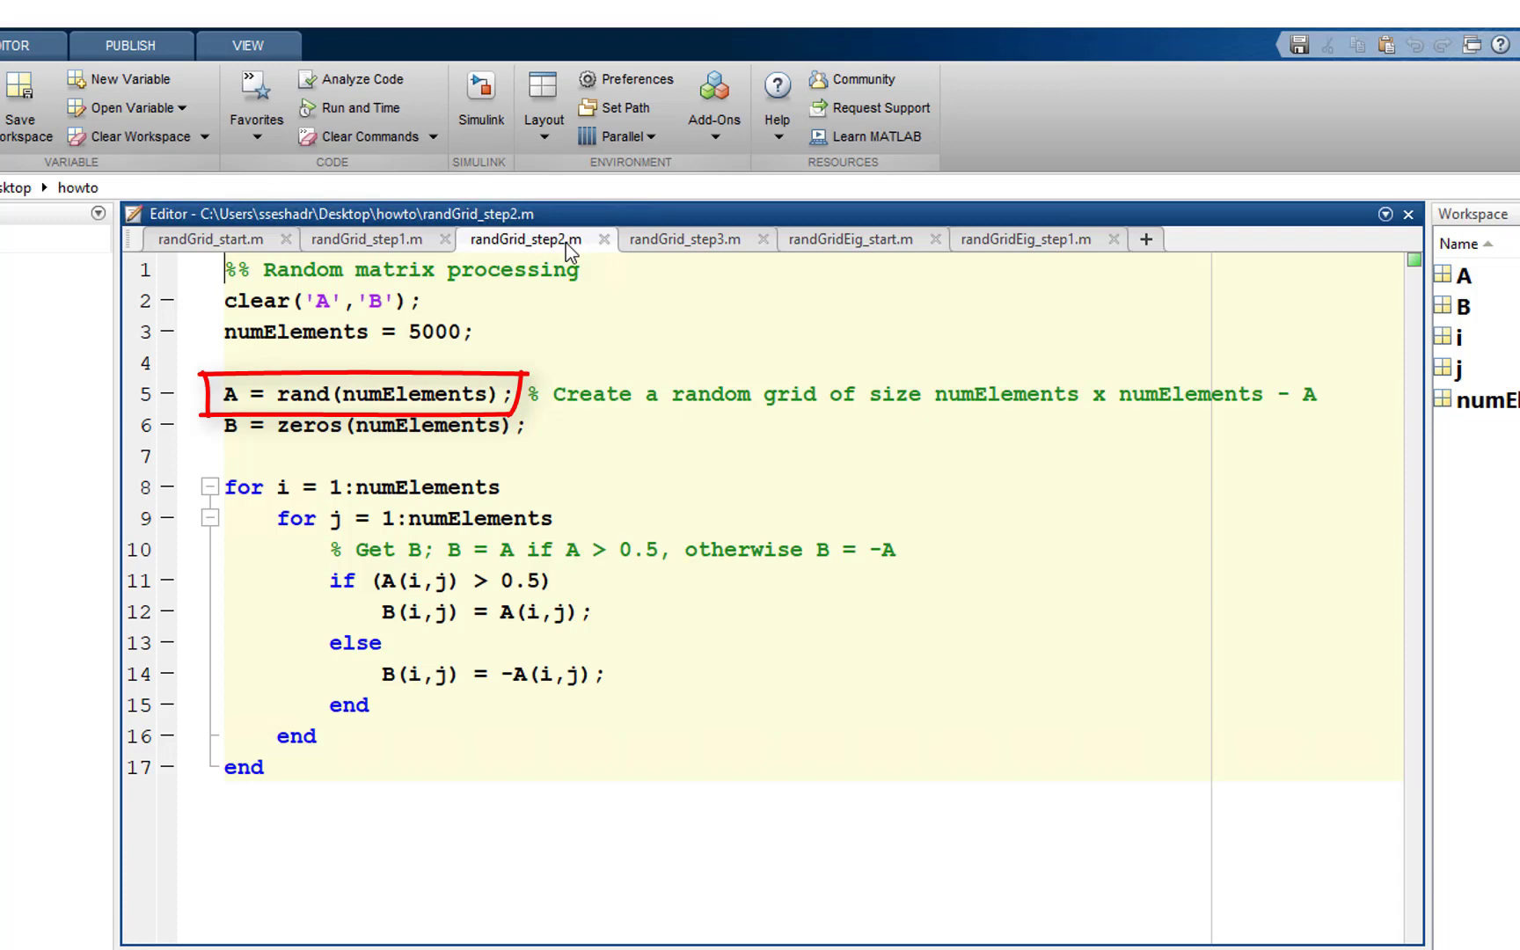
# Profile randGrid_step2 and open its line listing, where the line 11 if test is slowest.
pyautogui.click(345, 107)
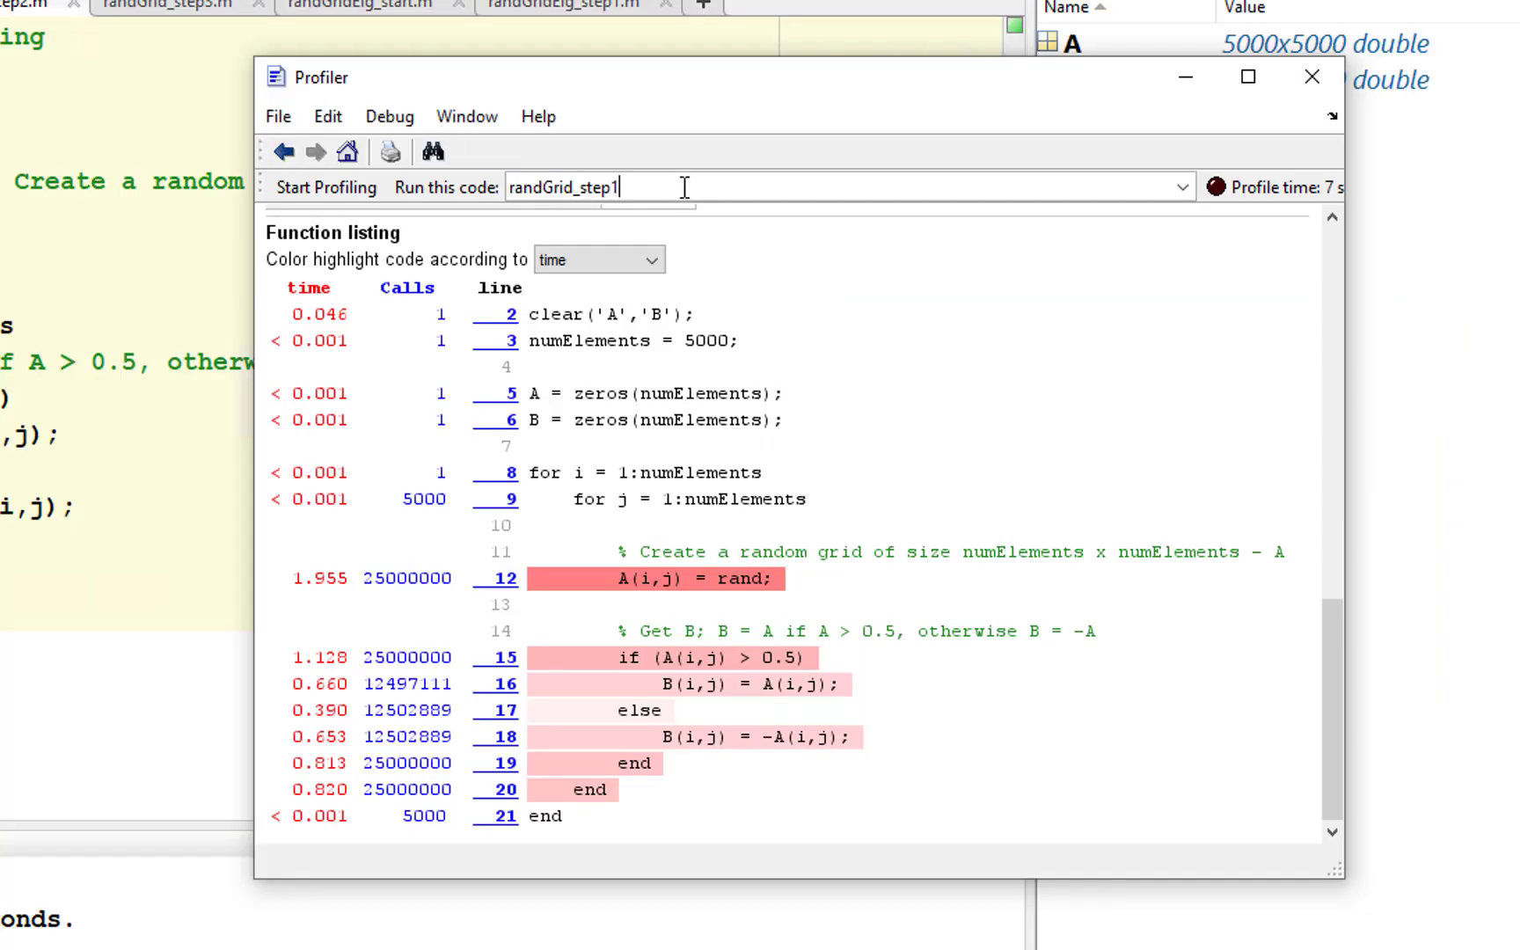
pyautogui.click(372, 190)
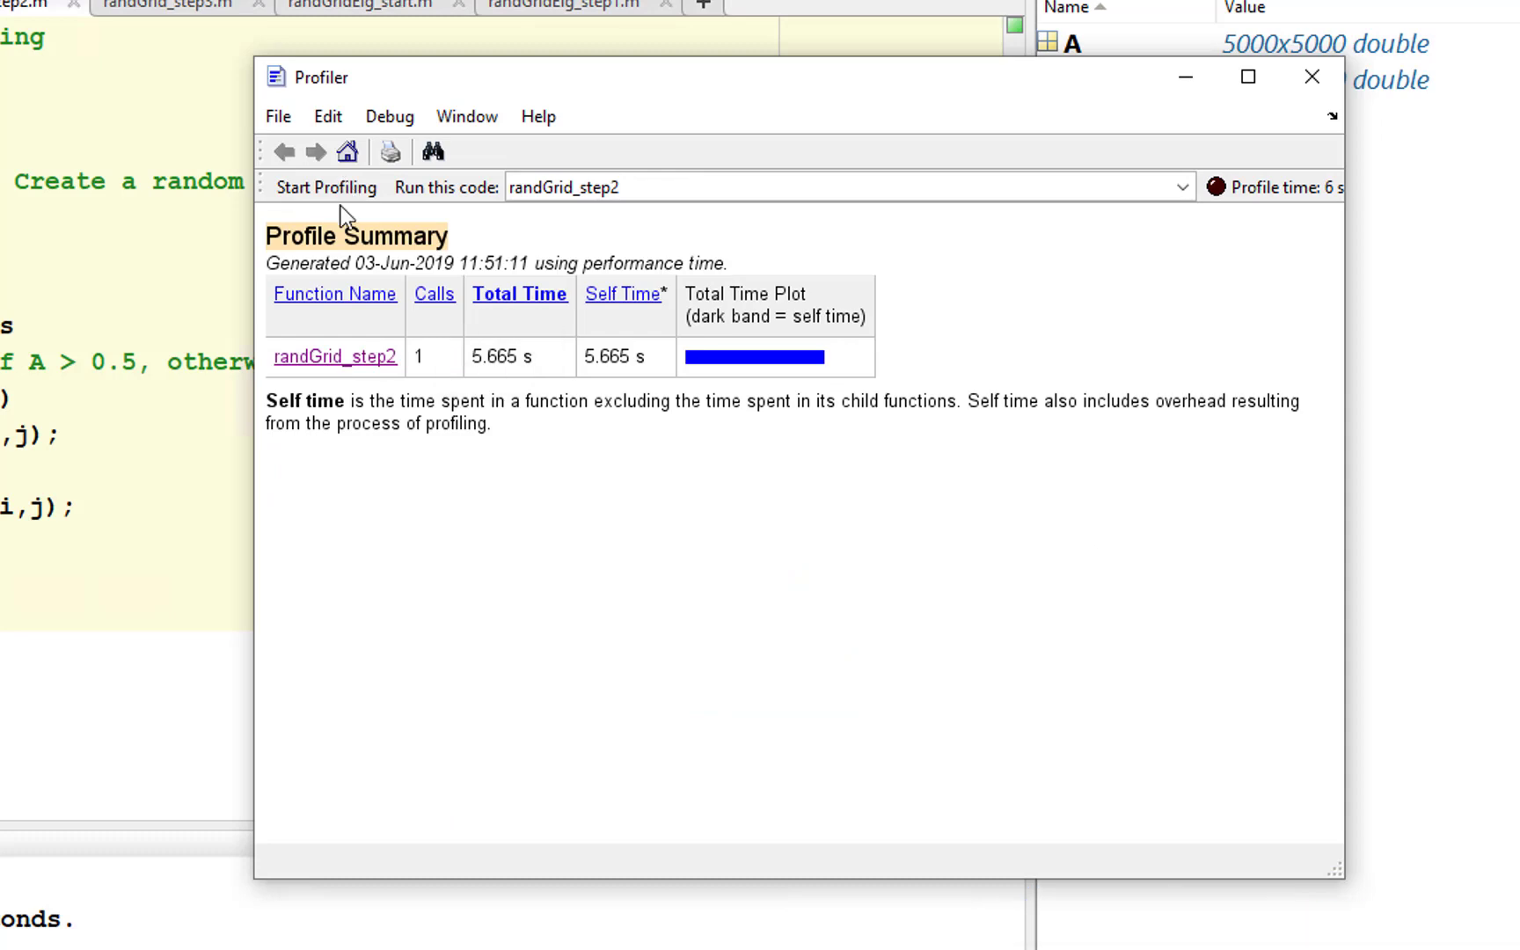
pyautogui.click(336, 356)
pyautogui.scroll(-10, 1064, 559)
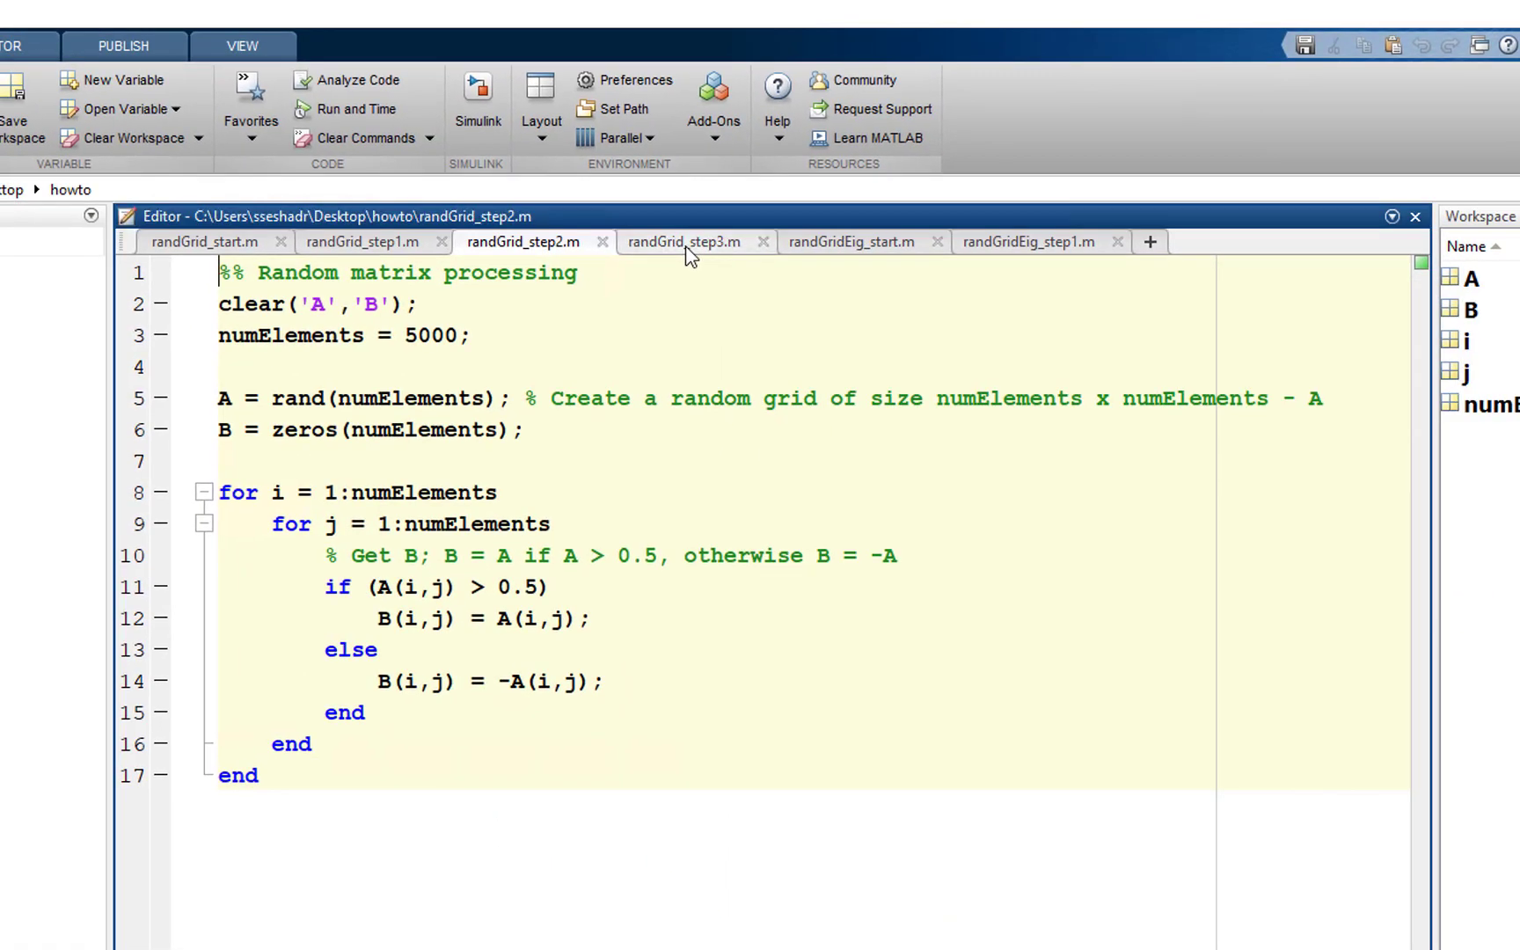
# Profile randGrid_step3 and open its line report, totalling 0.742 s.
pyautogui.click(689, 243)
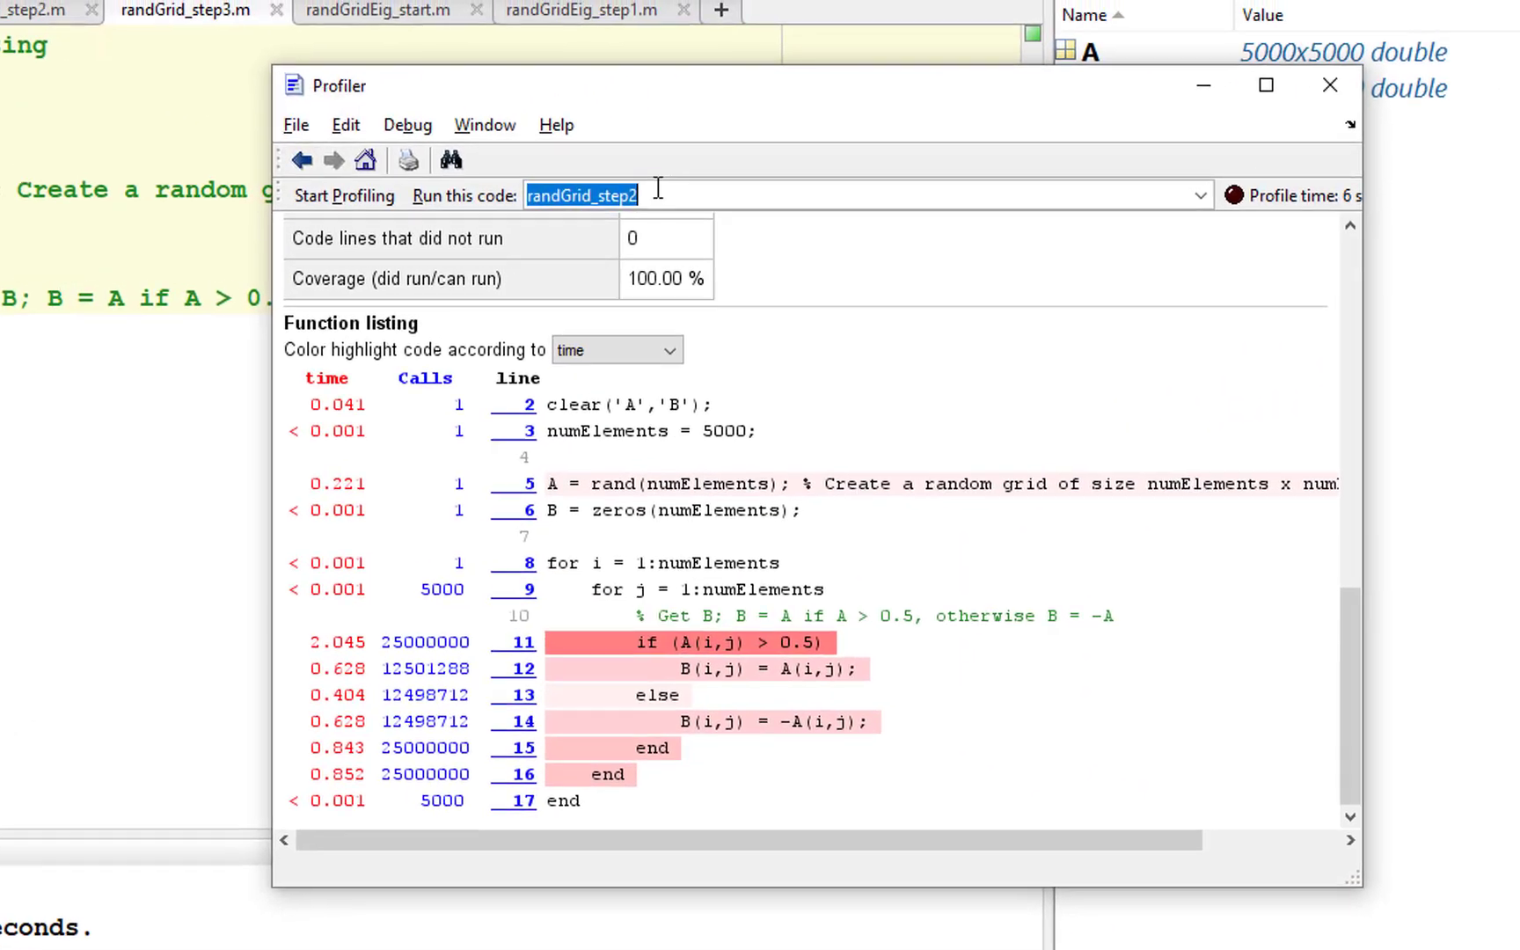
pyautogui.press('BackSpace')
pyautogui.write('3')
pyautogui.click(369, 203)
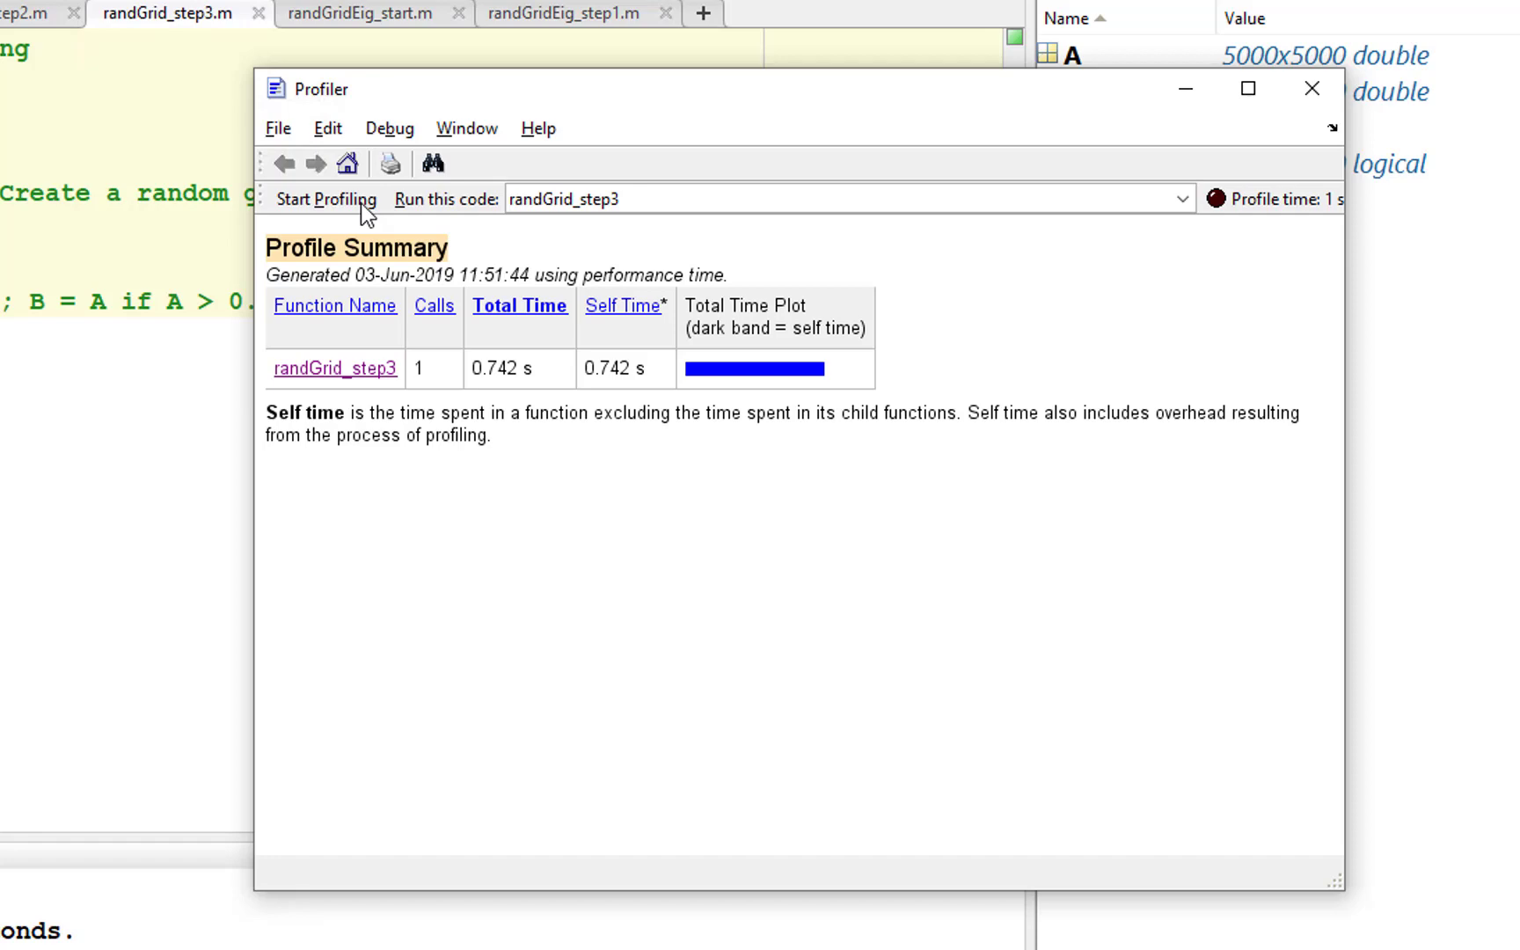
pyautogui.click(393, 371)
pyautogui.scroll(-3, 836, 524)
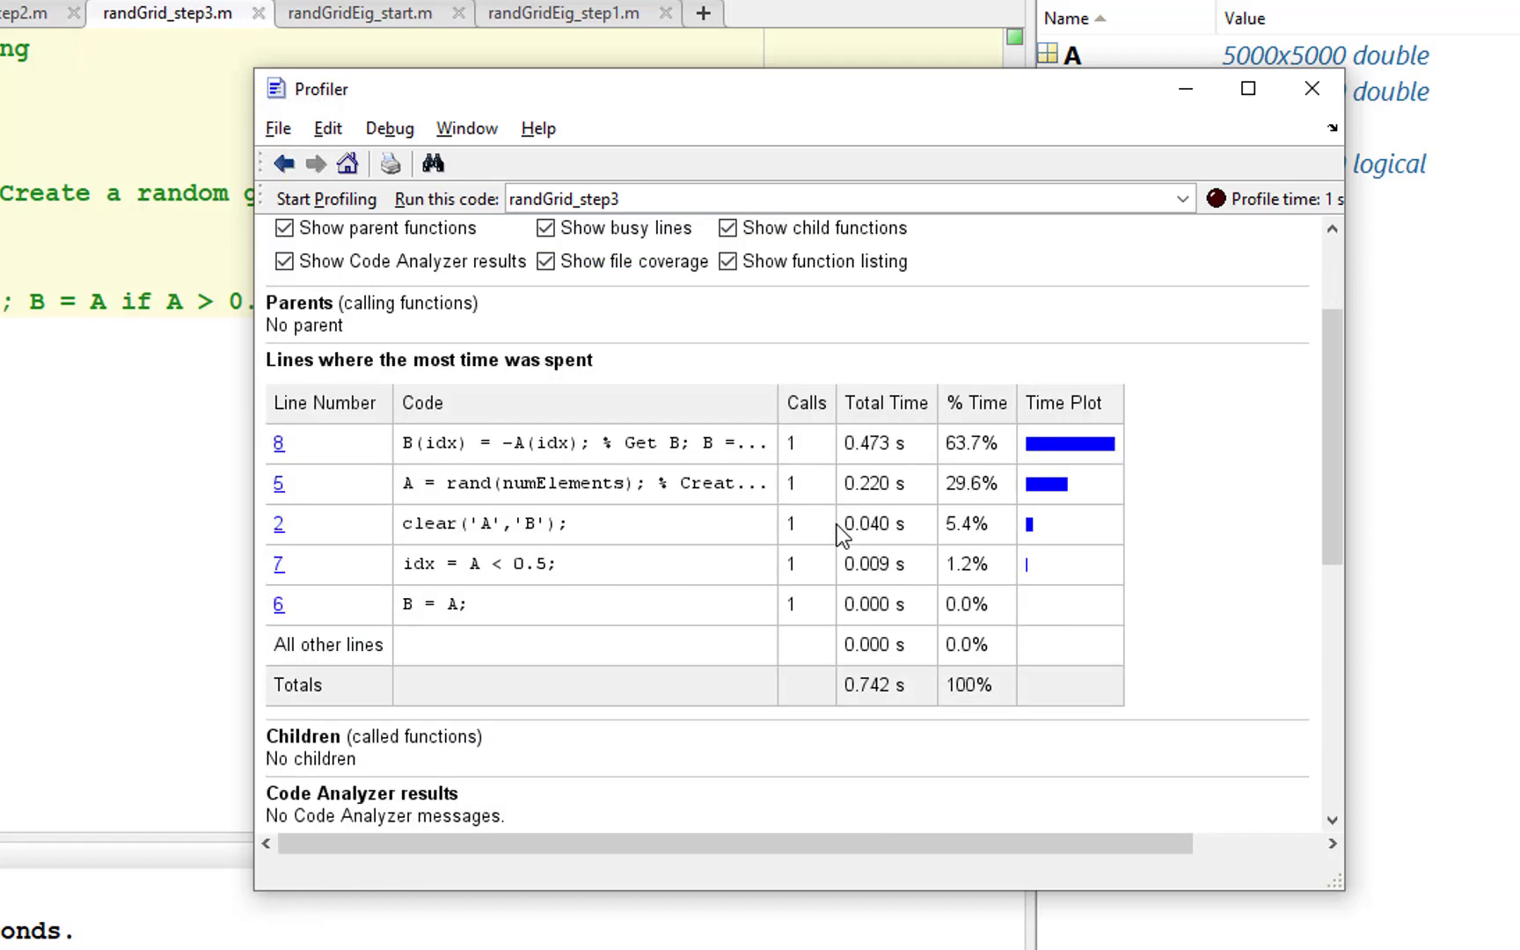
pyautogui.scroll(-10, 837, 524)
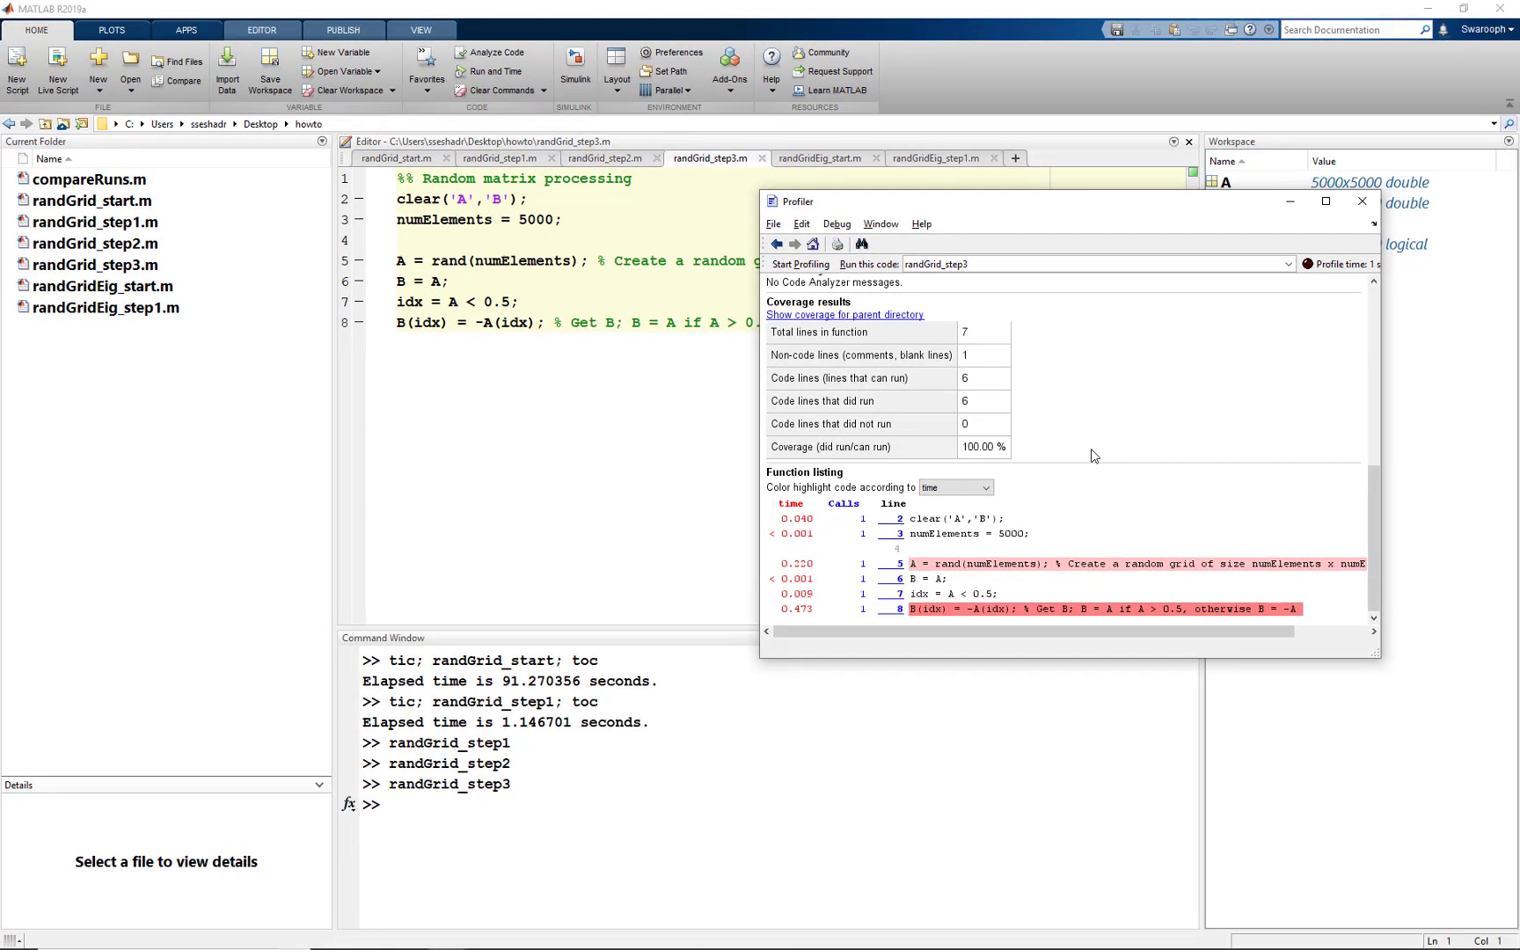
# Show the Figure 1 speed-up plot across iterations, then bring up randGridEig_start.m.
pyautogui.hotkey('alt', 'Tab')
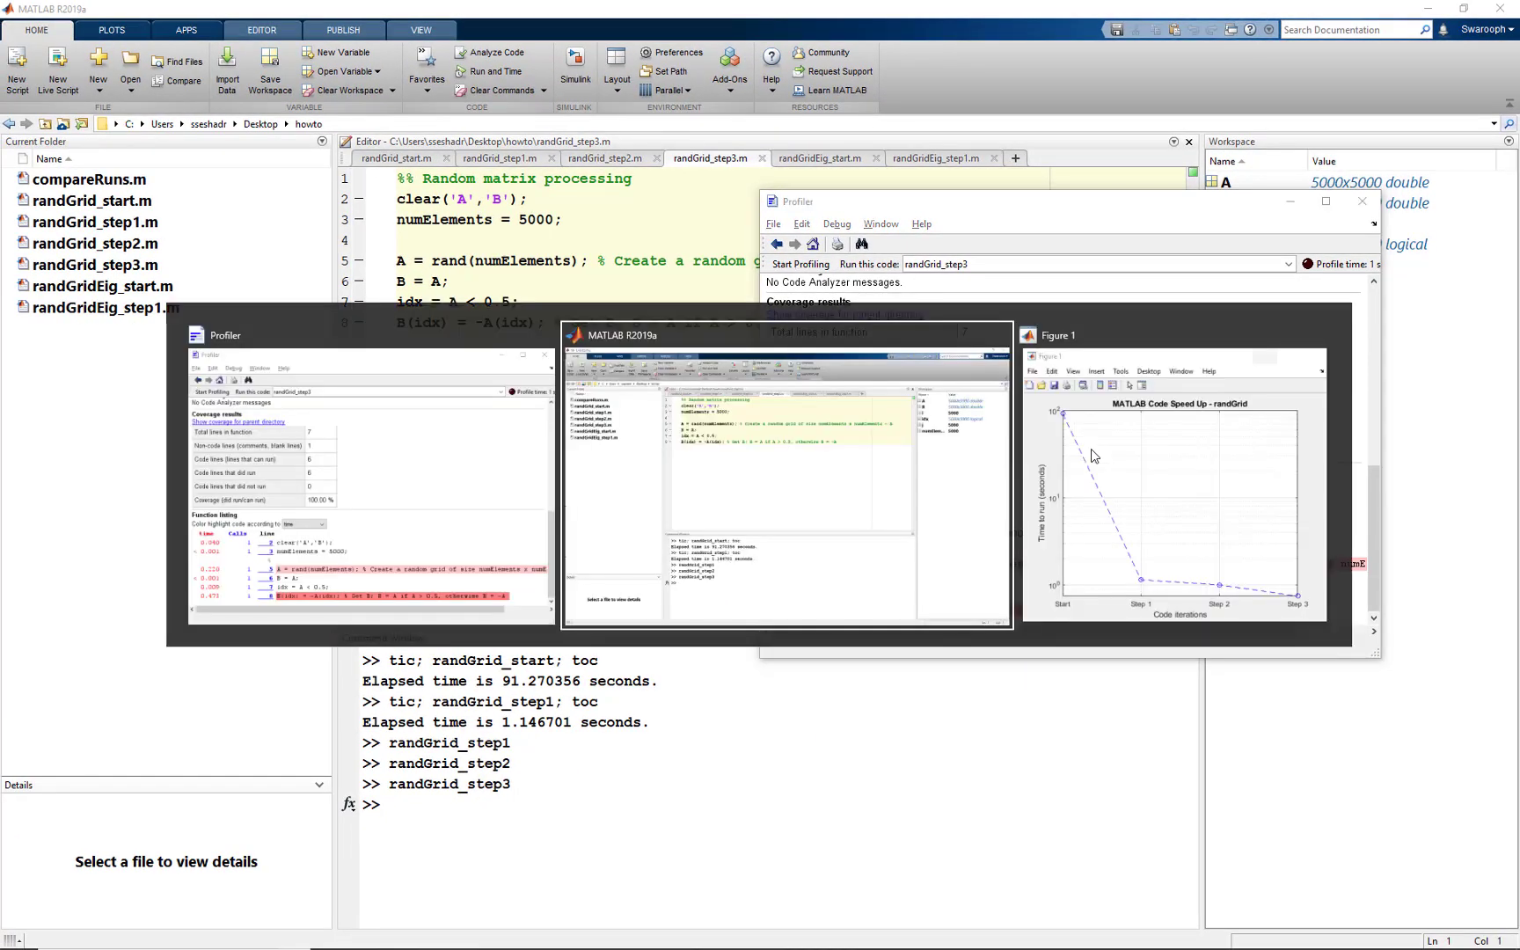
pyautogui.hotkey('alt', 'Tab')
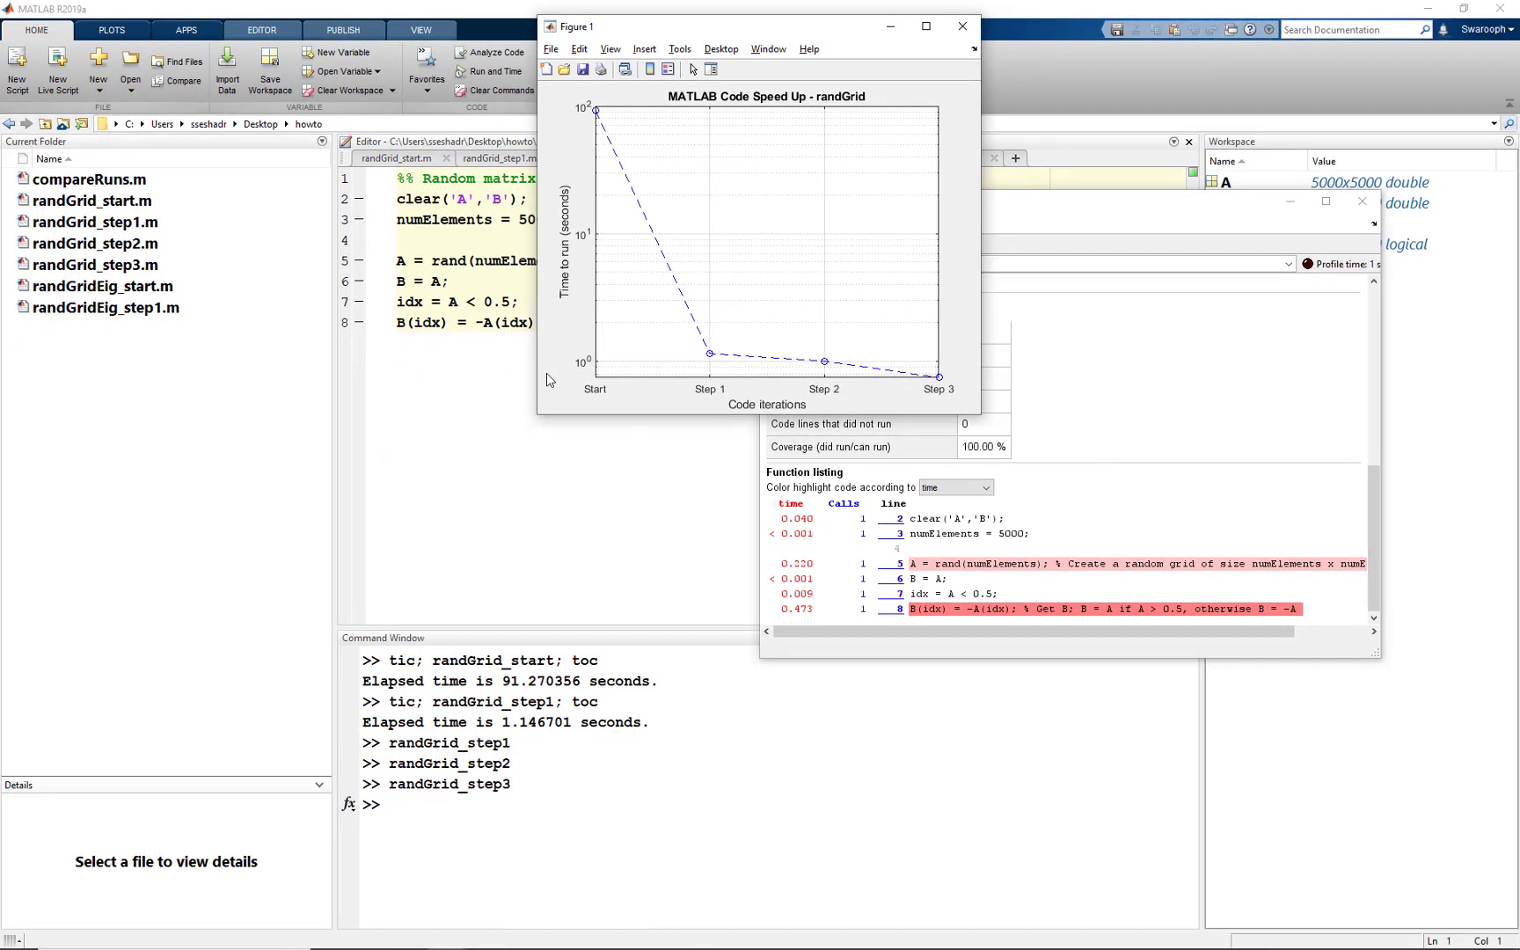
pyautogui.click(482, 303)
pyautogui.click(898, 236)
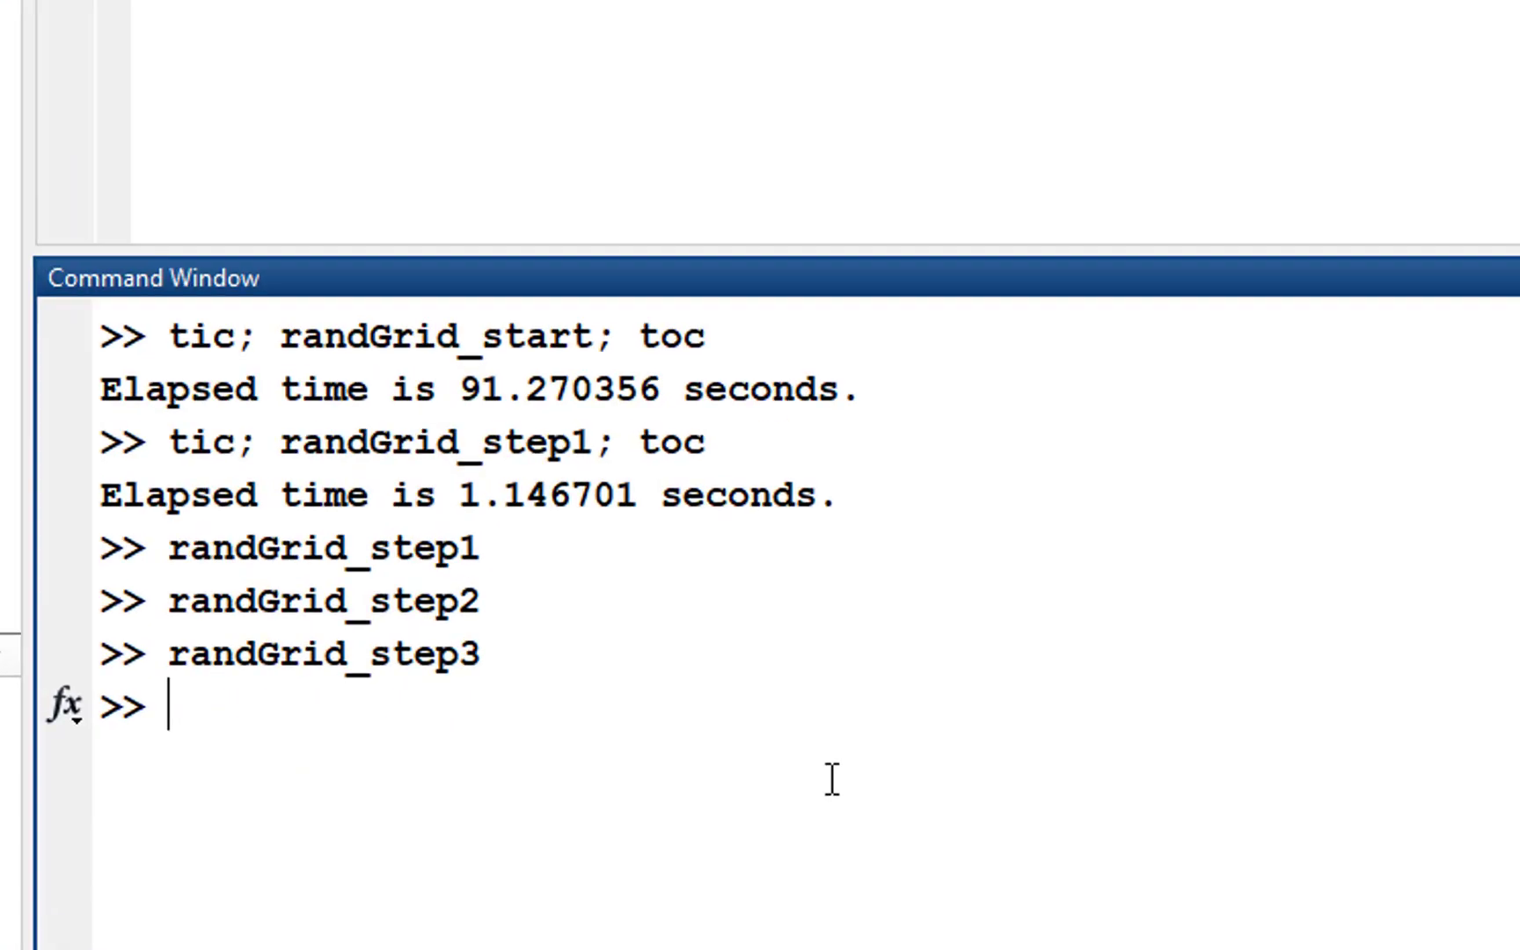
pyautogui.write('tic; randGridEig_start; toc')
# Time randGridEig_start with tic/toc, taking 458.813928 seconds.
pyautogui.press('Return')
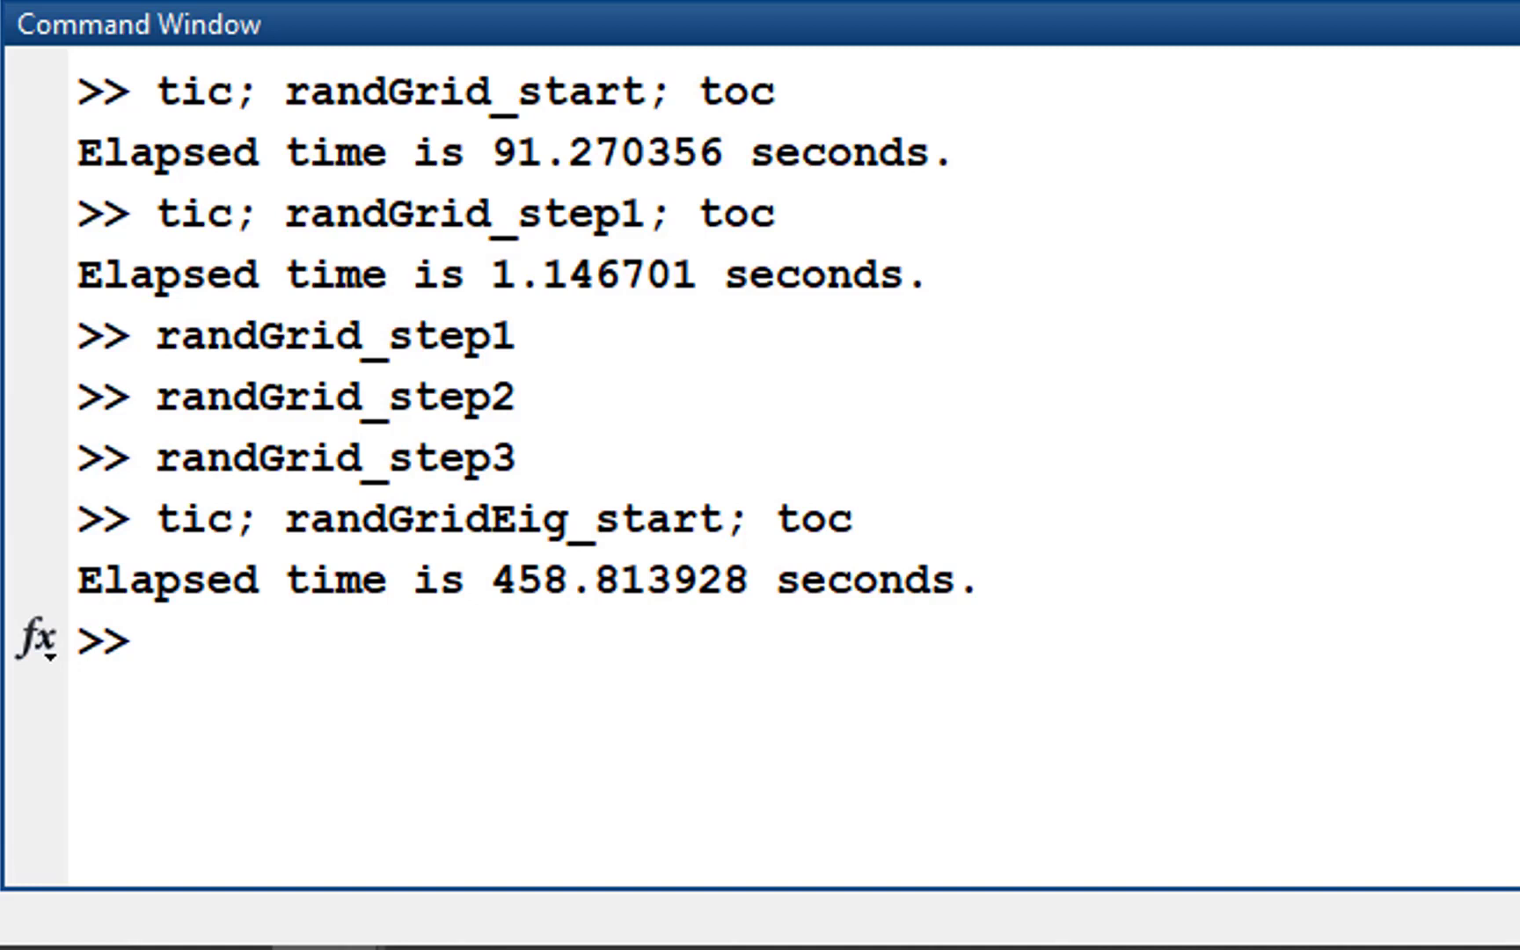
pyautogui.write('parpool')
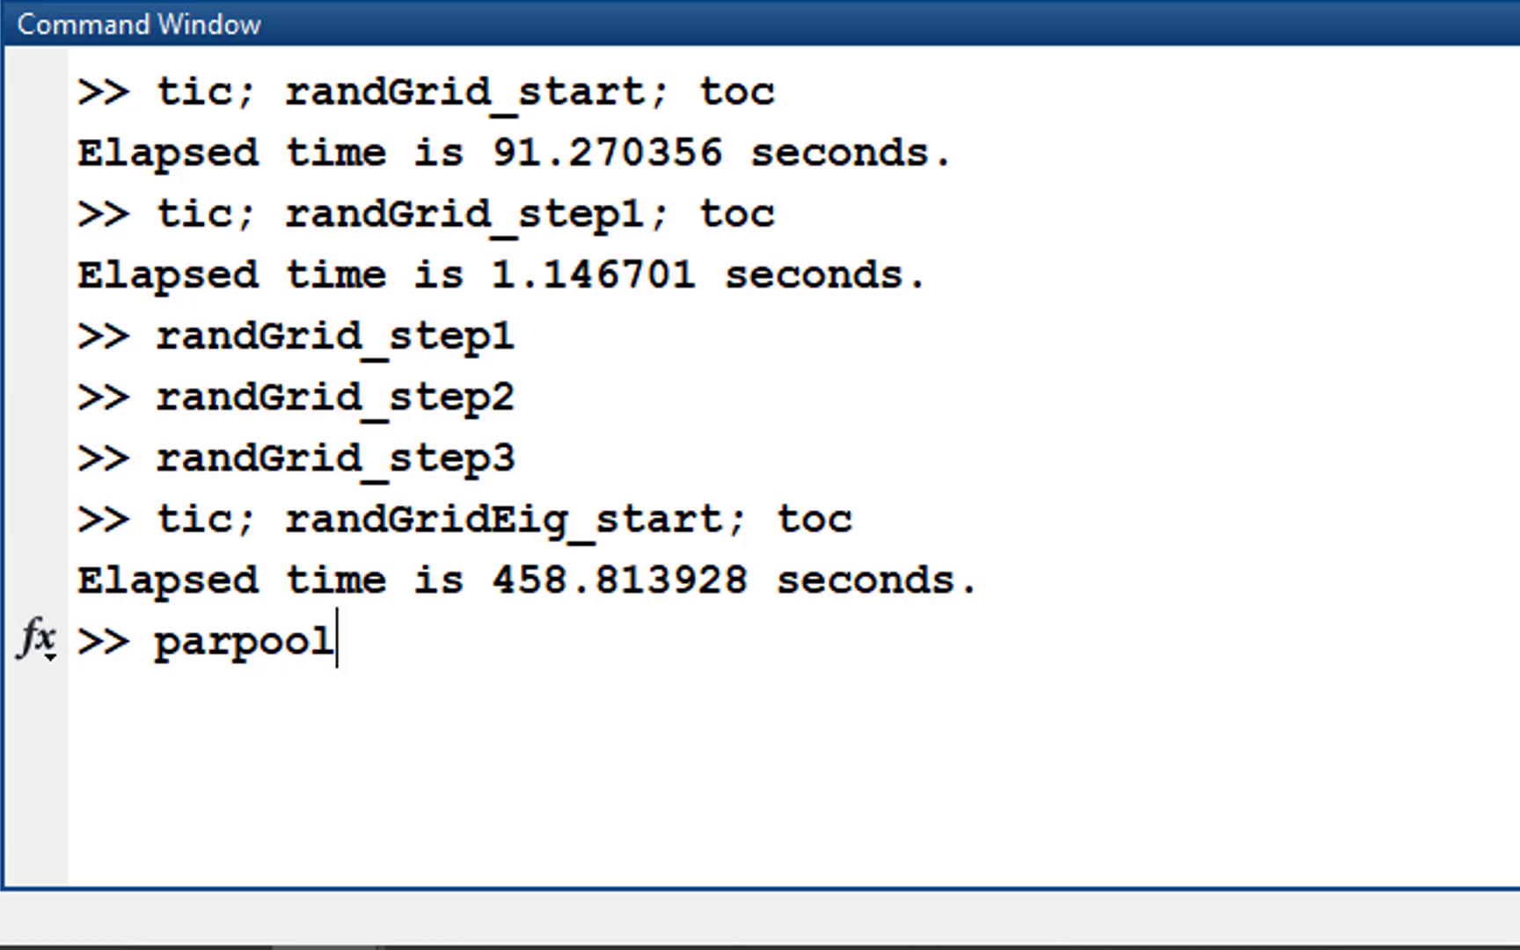
# Run parpool to connect a local parallel pool of 6 workers.
pyautogui.press('Return')
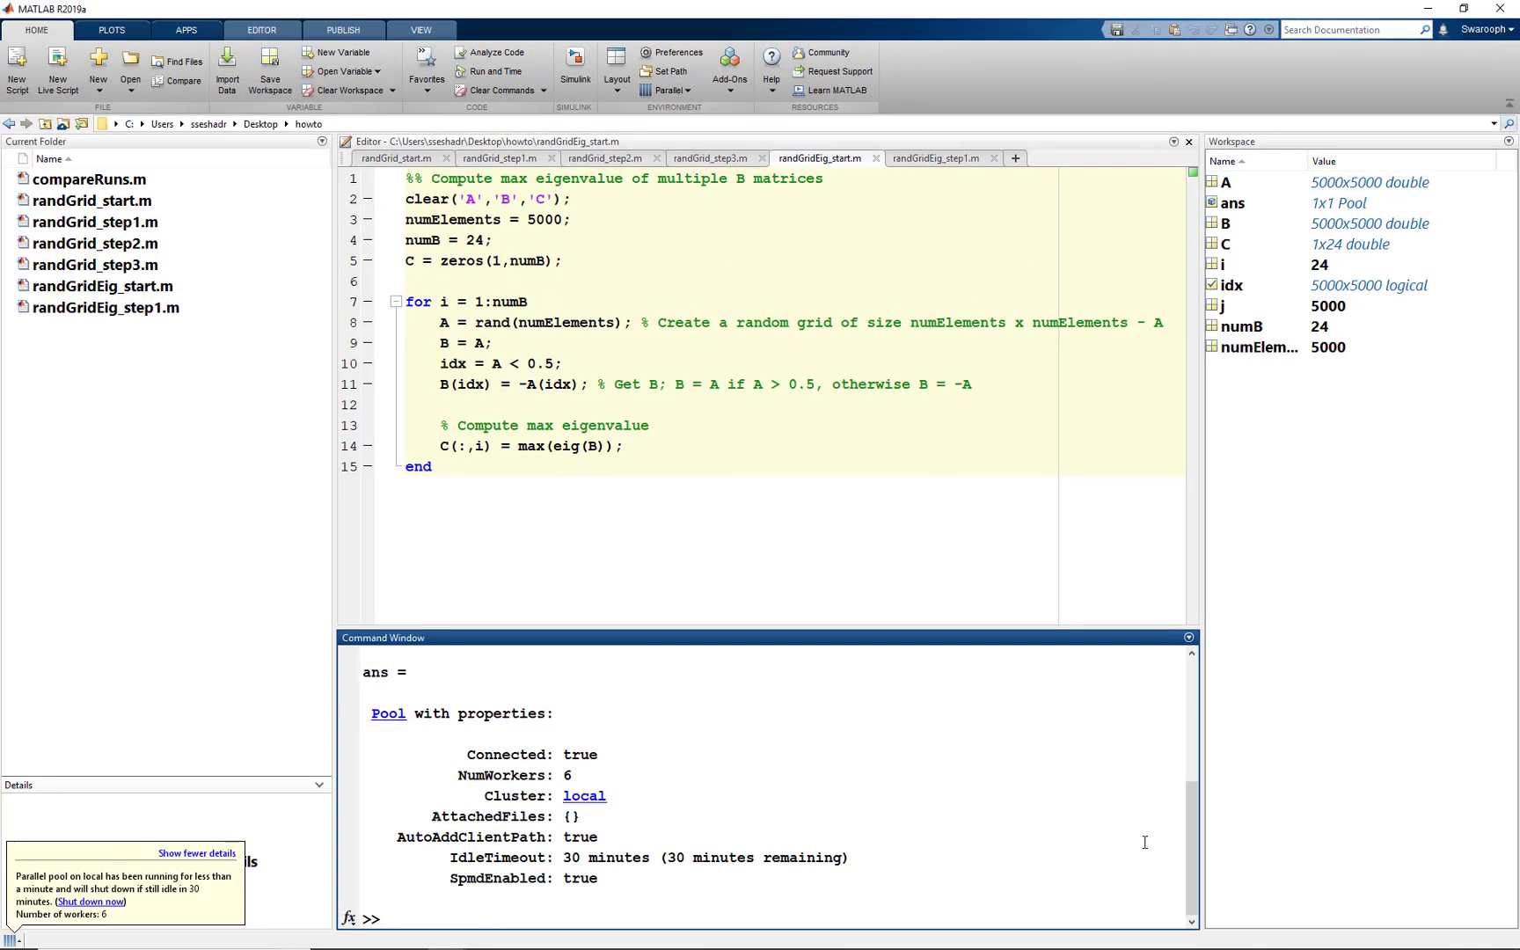
# Switch the editor to randGridEig_step1.m, the parfor eigenvalue version.
pyautogui.click(932, 159)
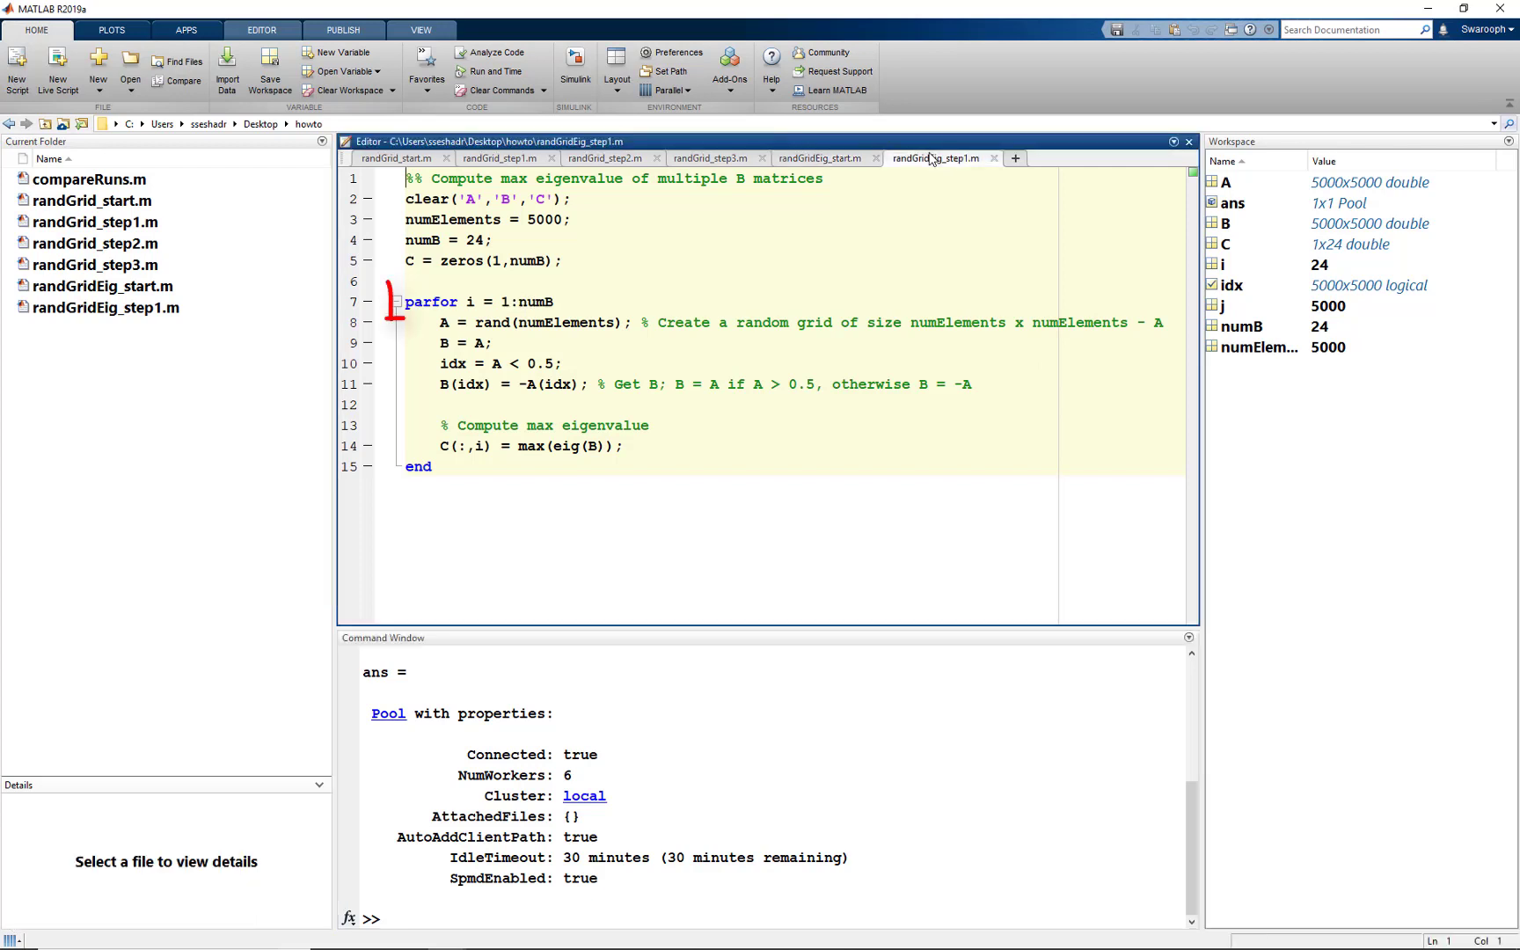